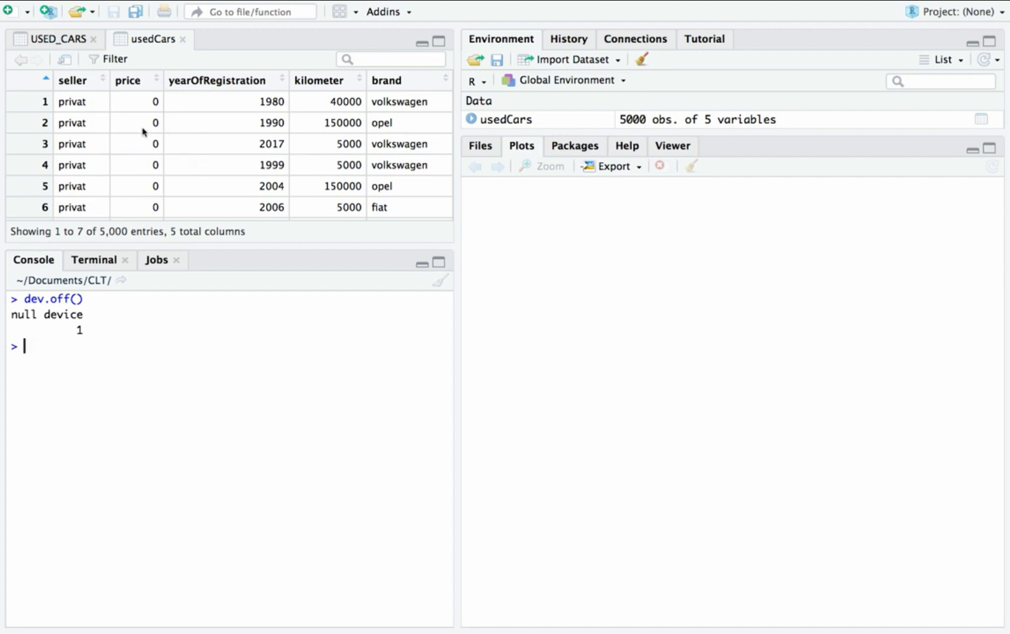
# - Sort the usedCars table by price in descending order and run summary(usedCars$price) in the console
pyautogui.scroll(-6, 143, 129)
pyautogui.click(141, 83)
pyautogui.click(36, 342)
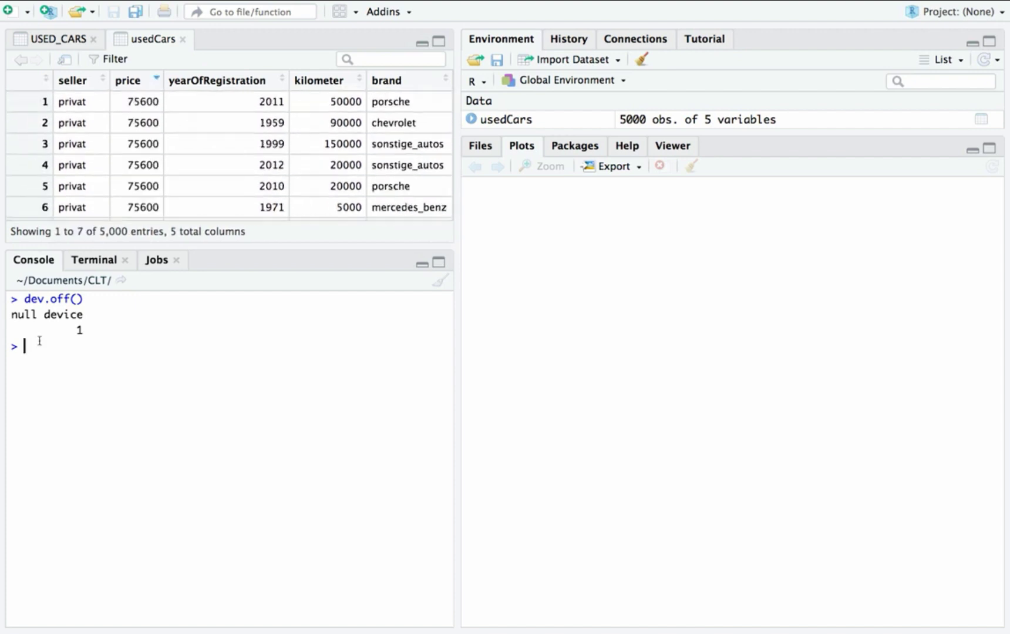
pyautogui.write('summary')
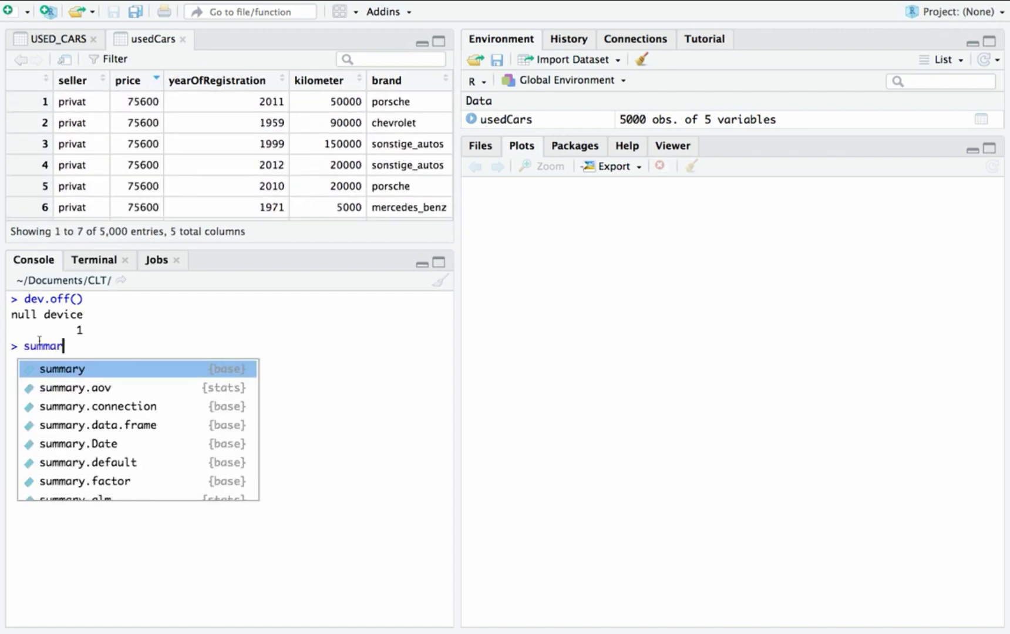
pyautogui.write('(usedCars$price)')
pyautogui.press('Return')
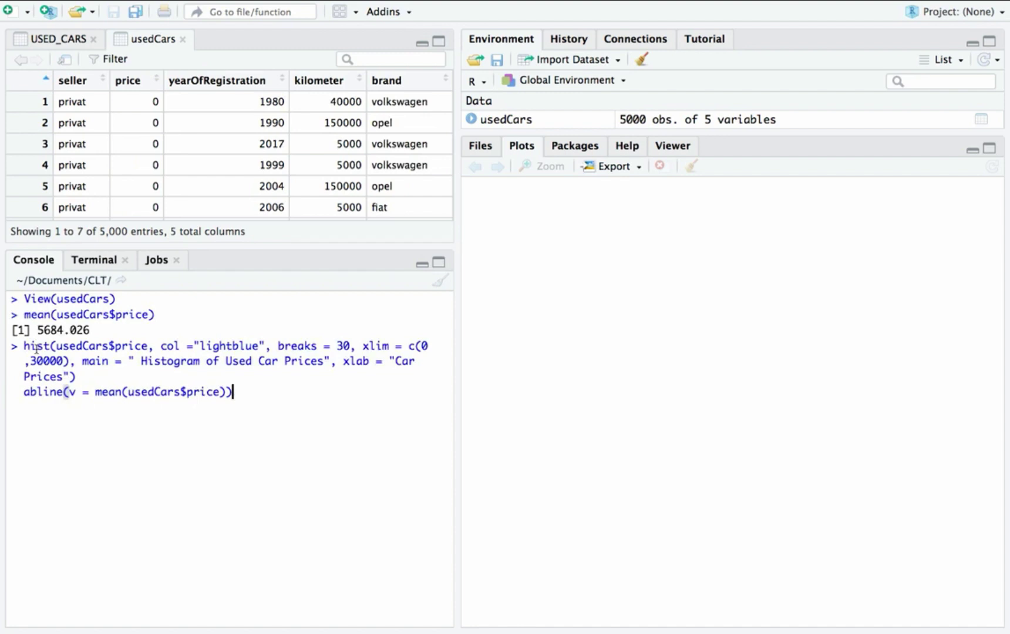
# - Run the light-blue "Histogram of Used Car Prices" code with its mean line, and run range(usedCars$price)
pyautogui.press('Return')
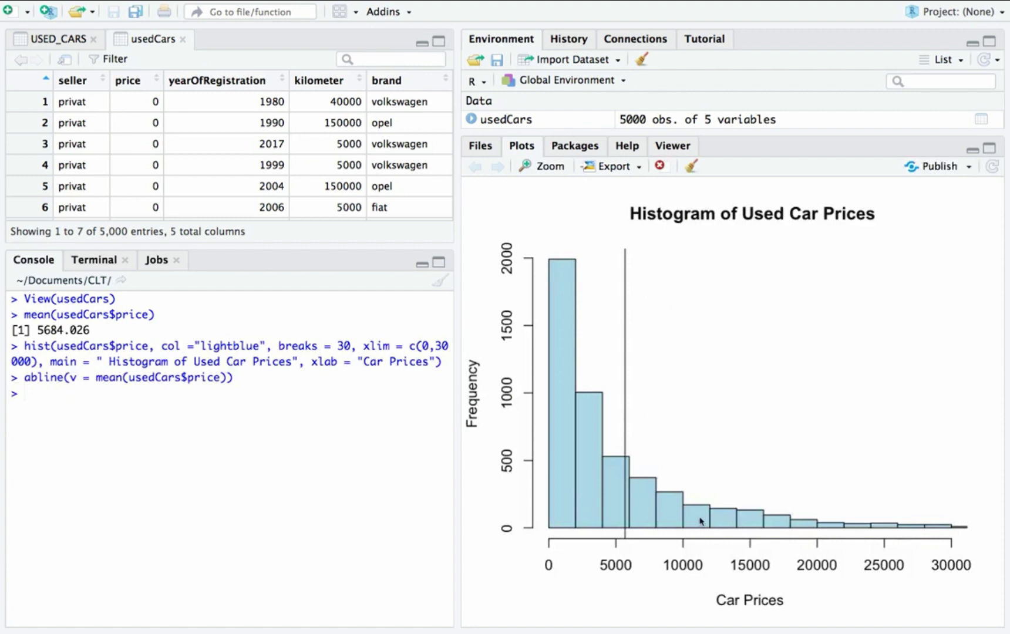
pyautogui.write('range(')
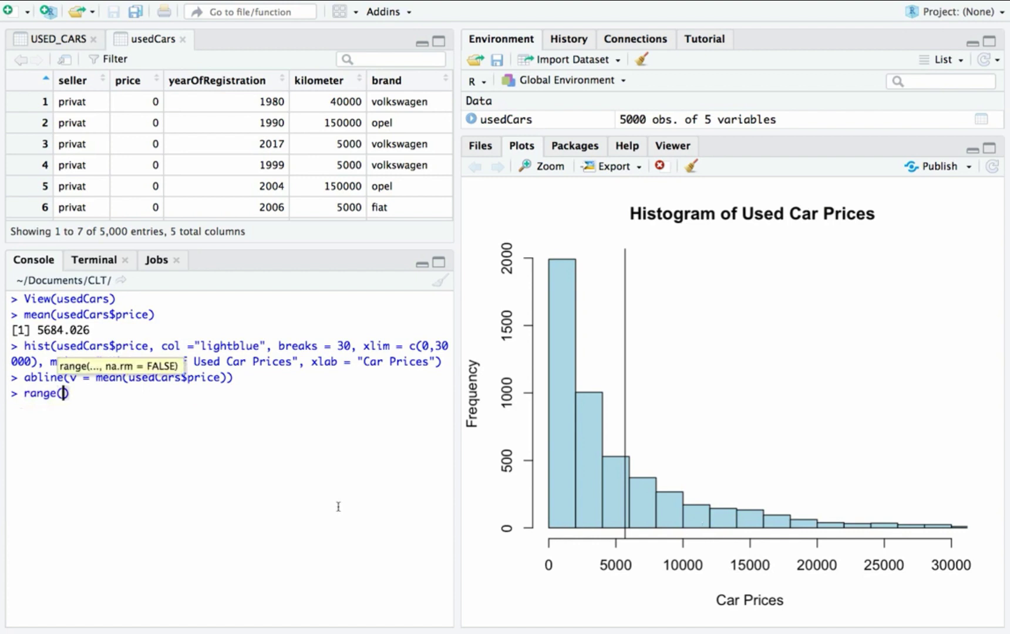
pyautogui.write('usedCars$price')
pyautogui.press('Return')
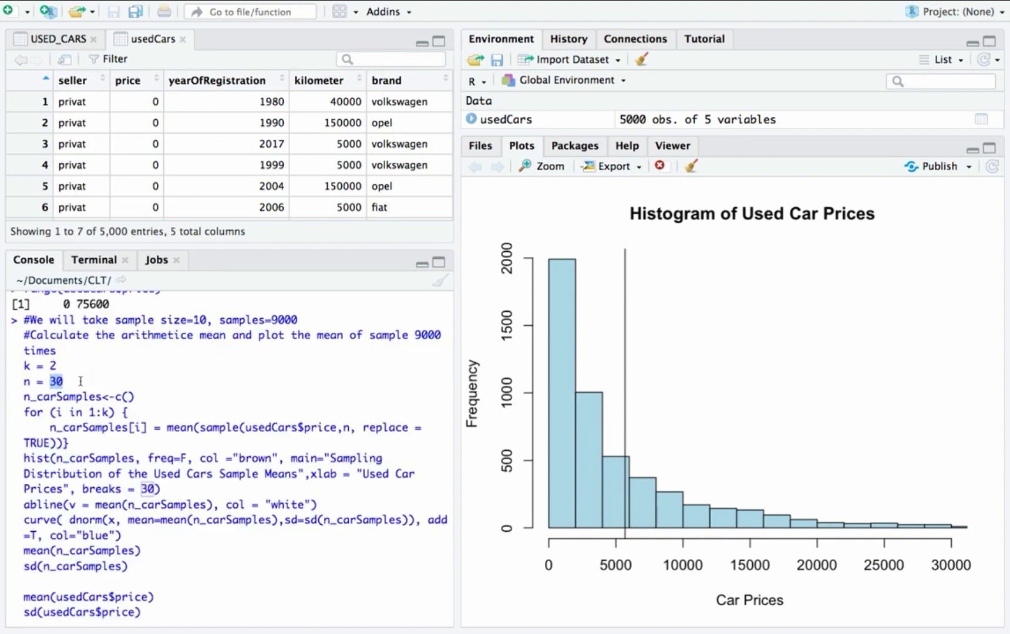
# - Run the sample-means simulation of usedCars$price with k = 2 samples of size n = 30
pyautogui.click(81, 381)
pyautogui.press('Return')
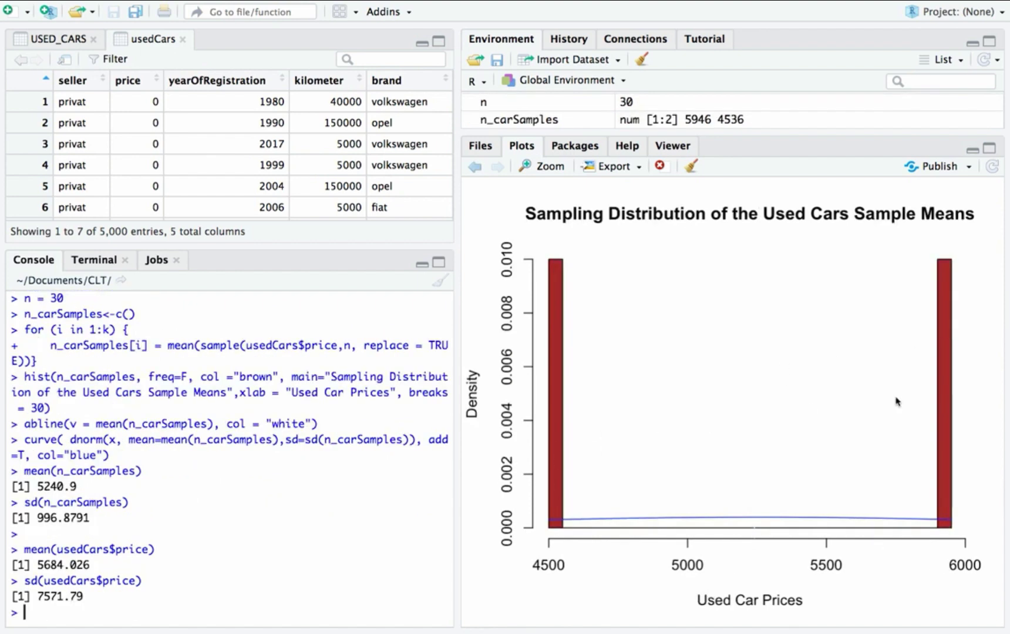
# - Recall the sample-means code, set the number of samples k to 100 and run it with n = 30
pyautogui.press('Up')
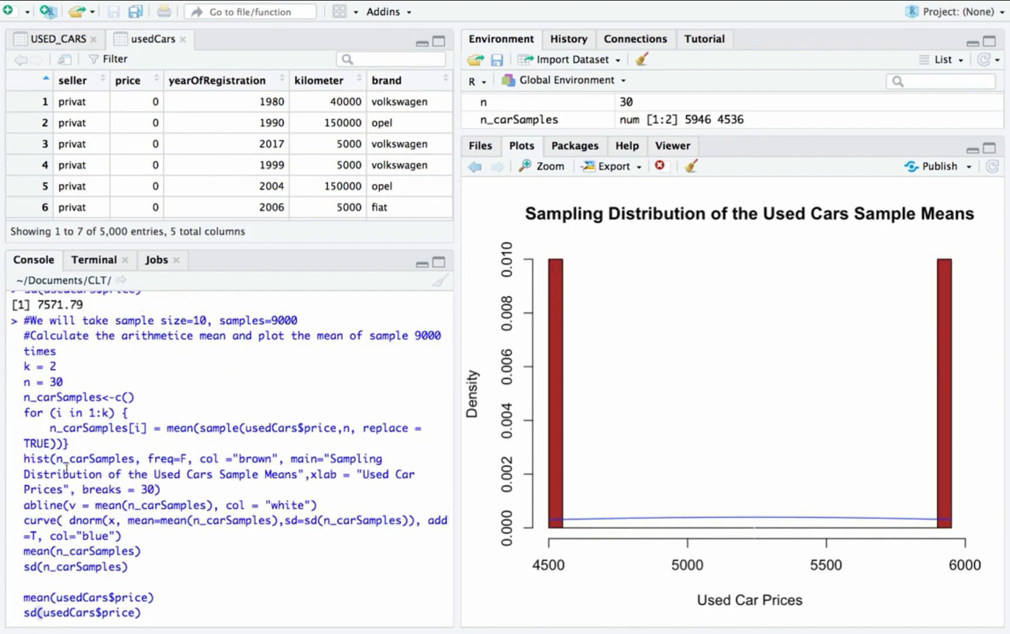
pyautogui.click(55, 367)
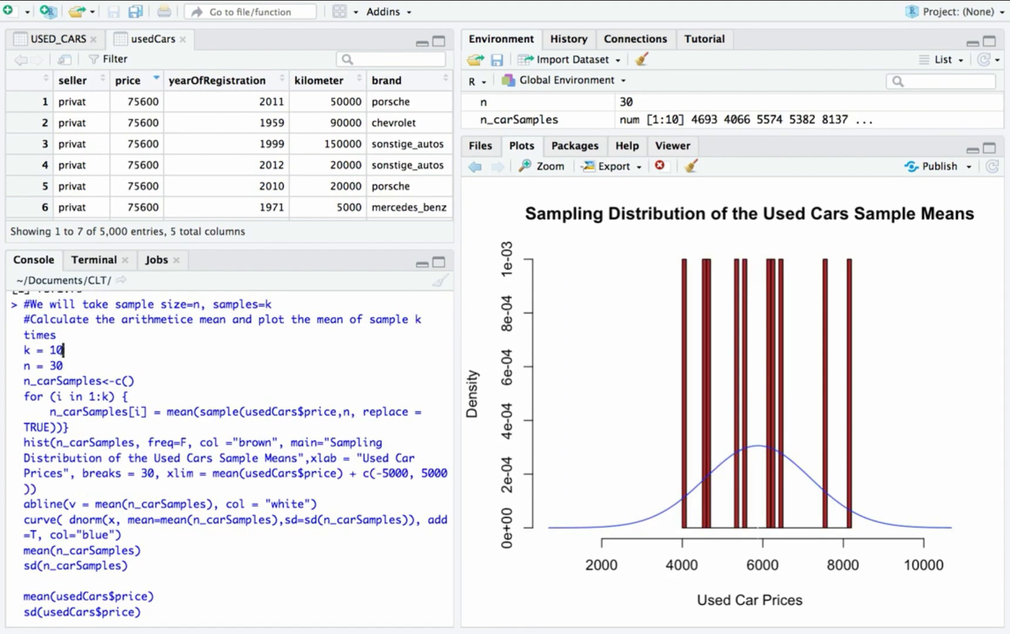
pyautogui.write('0')
pyautogui.press('BackSpace')
pyautogui.write('0')
pyautogui.press('Return')
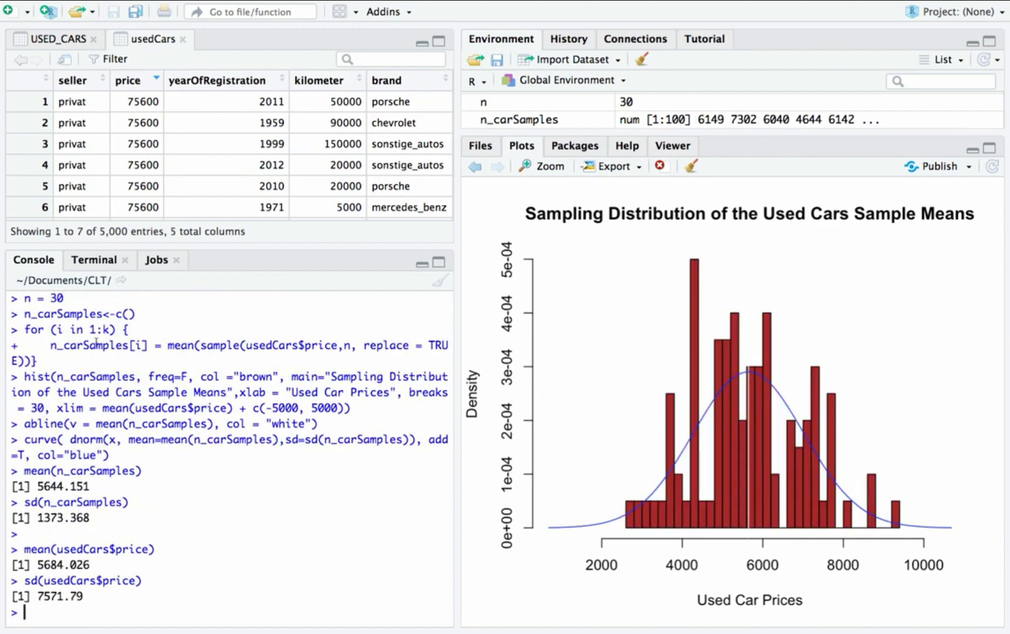
# - Set the number of samples k to 1000 in the sample-means code and run it again
pyautogui.scroll(3, 96, 344)
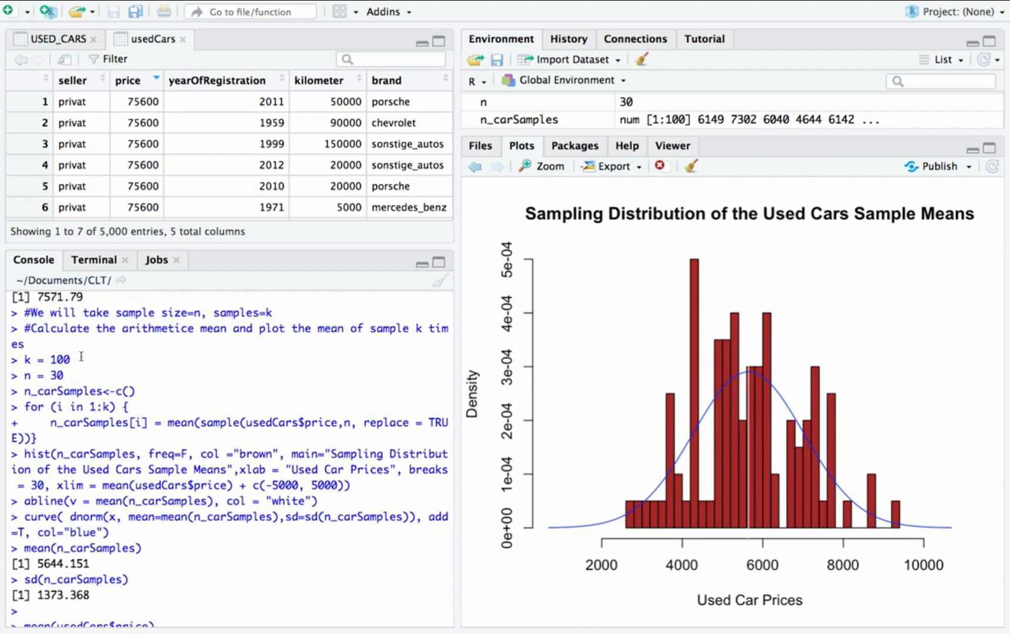
pyautogui.press('Up')
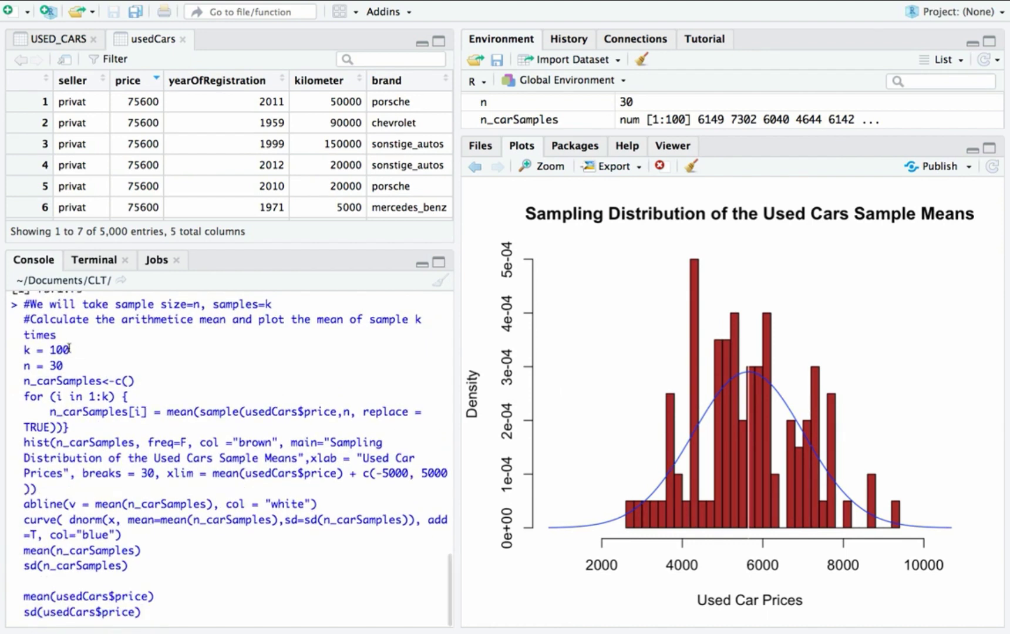
pyautogui.write('0')
pyautogui.press('Return')
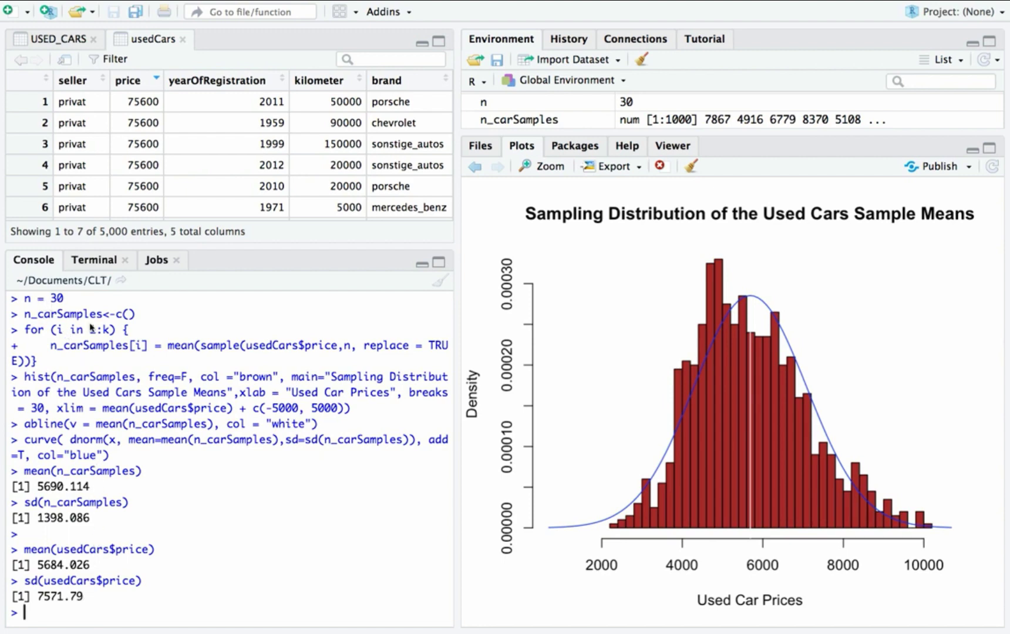
# - Set k to 10000 in the sample-means code and rerun it to redraw the sampling distribution
pyautogui.press('Up')
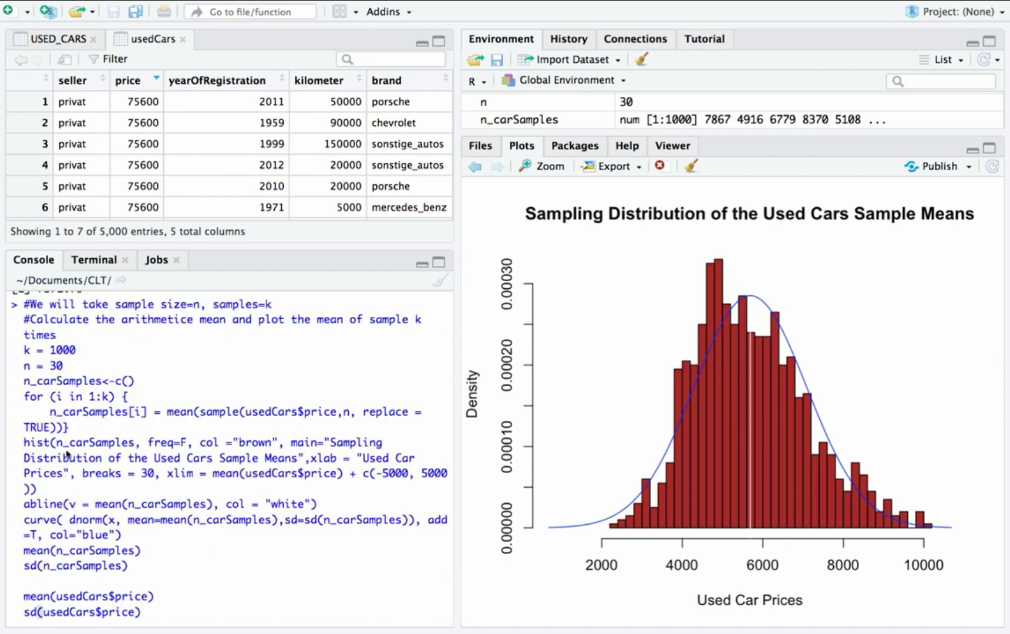
pyautogui.click(77, 350)
pyautogui.write('0')
pyautogui.press('Return')
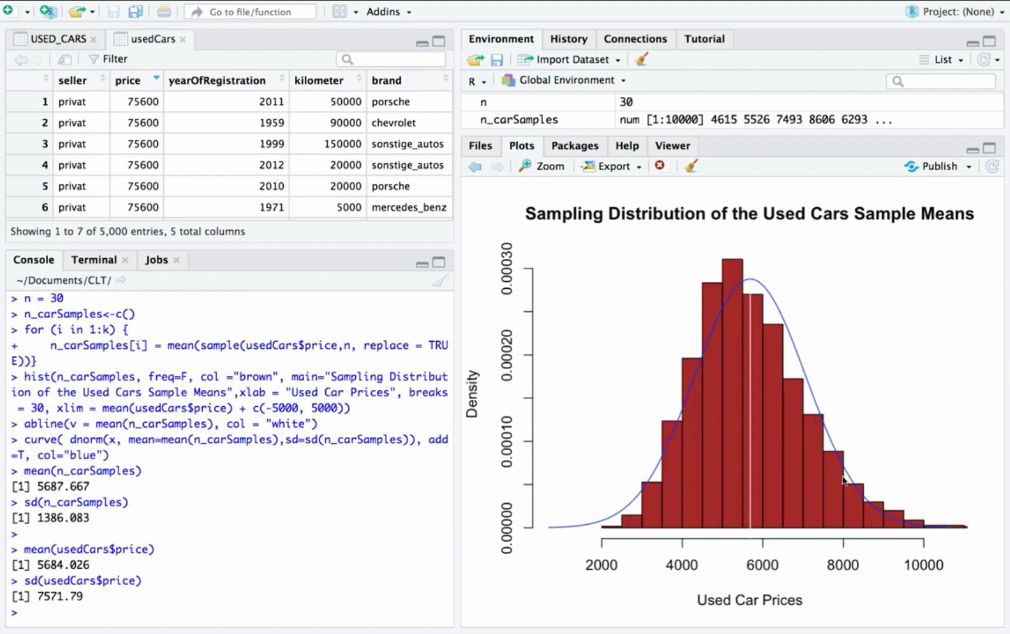
# - Rerun the sampling distribution code with k set to 100000 samples
pyautogui.press('Up')
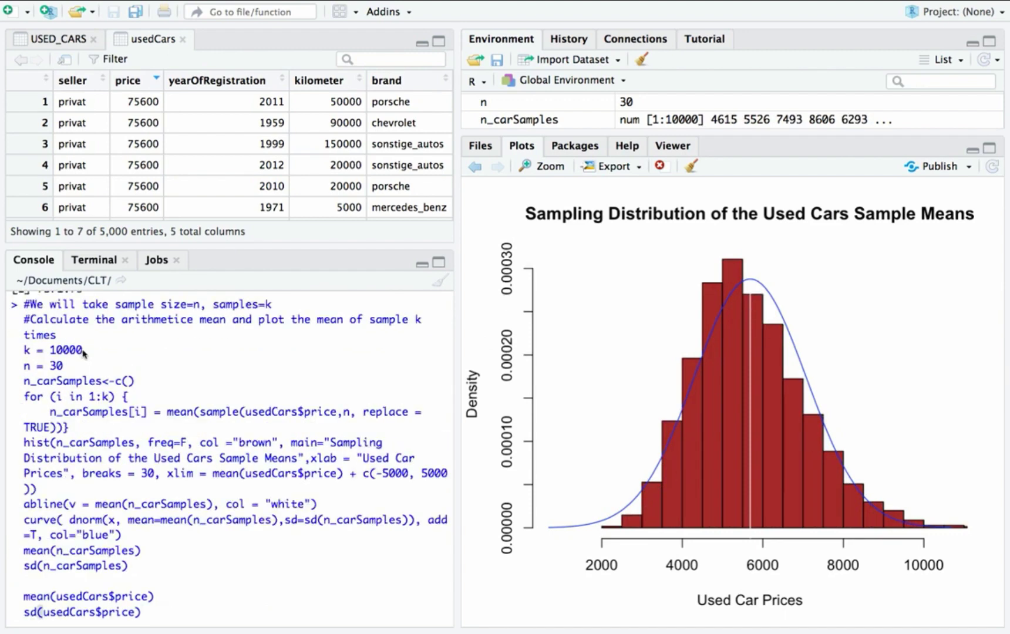
pyautogui.click(83, 350)
pyautogui.write('0')
pyautogui.press('Return')
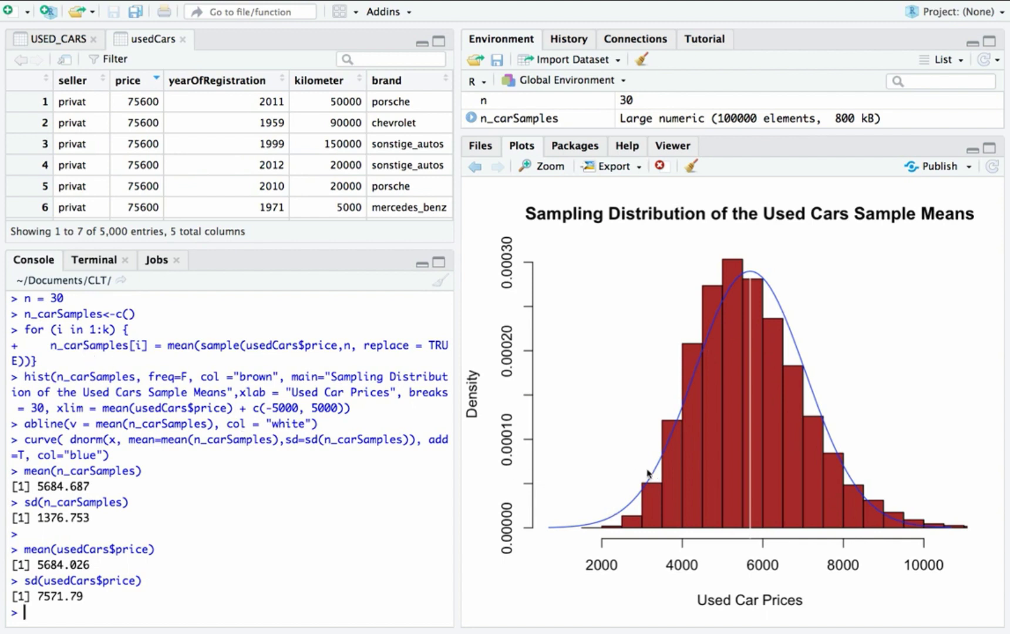
# - Set the sample size n to 50 in the sample-means code, keeping k = 100000, and run it
pyautogui.scroll(5, 199, 445)
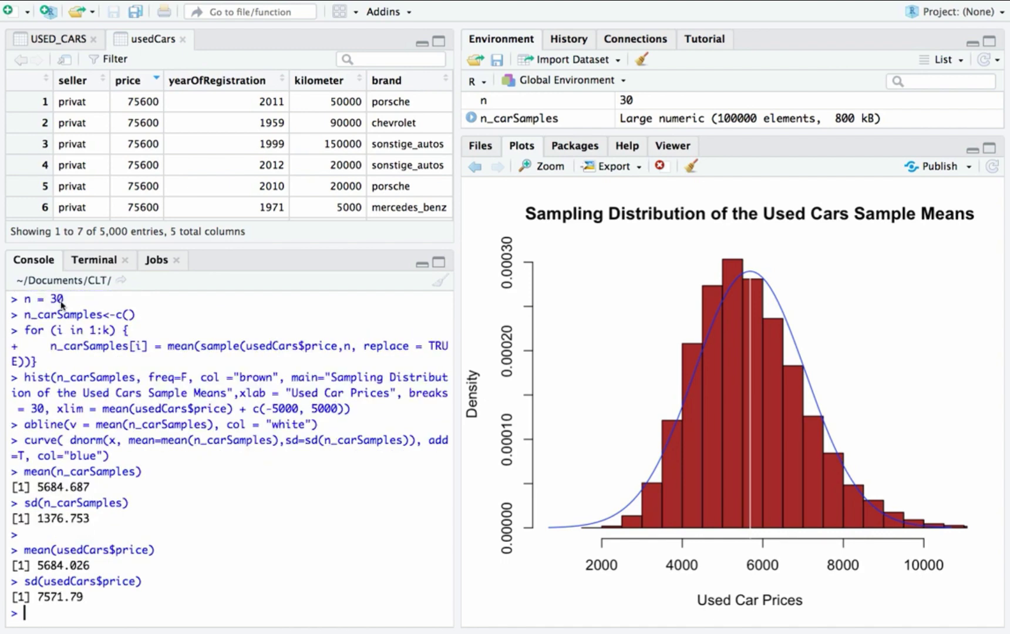
pyautogui.scroll(-1, 65, 301)
pyautogui.press('Up')
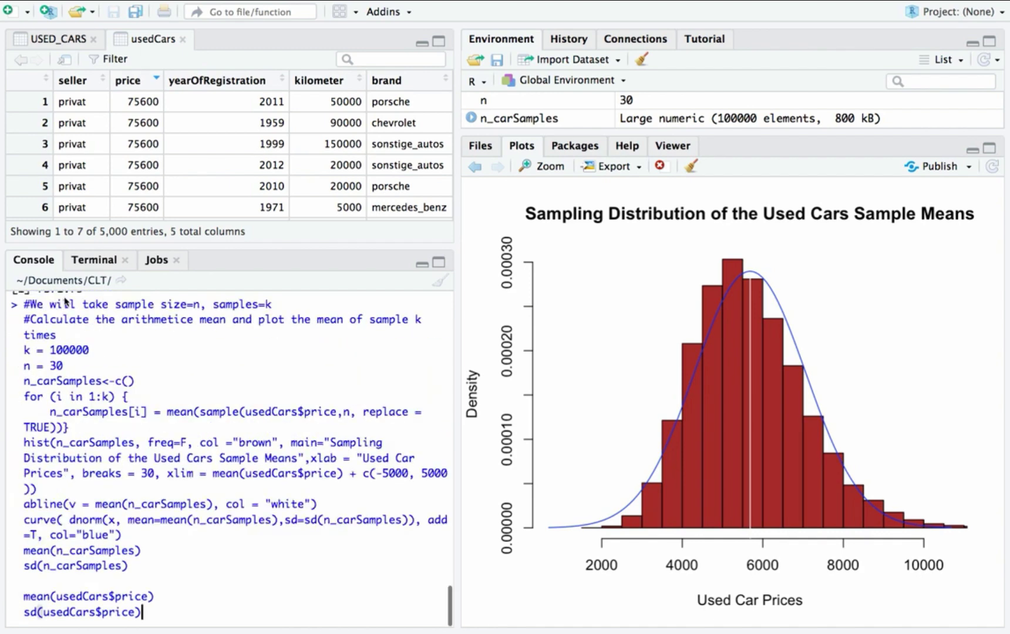
pyautogui.click(61, 365)
pyautogui.press('BackSpace')
pyautogui.press('BackSpace')
pyautogui.write('50')
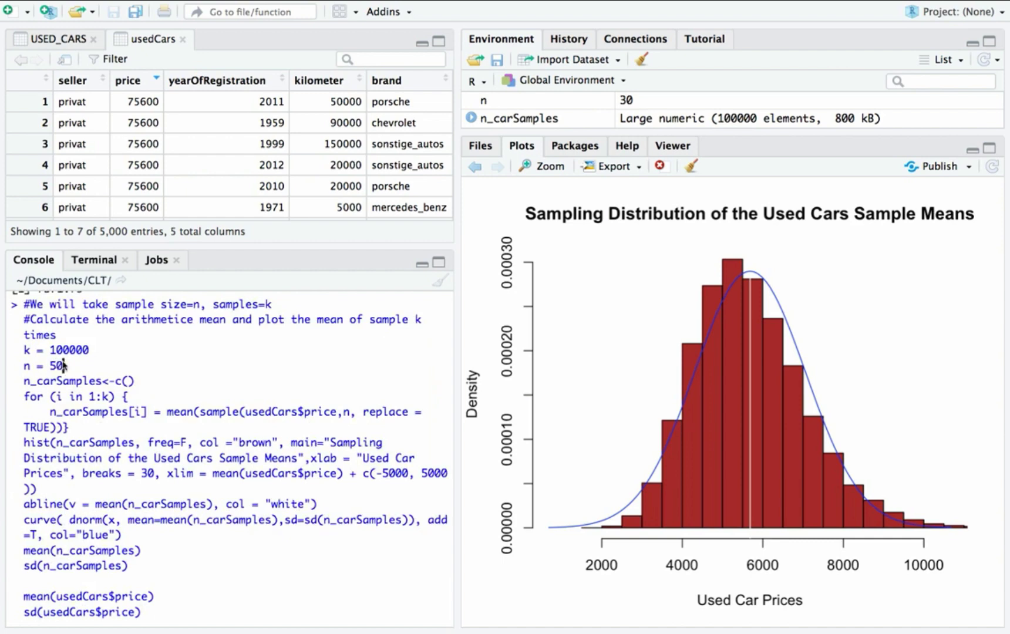
pyautogui.press('Return')
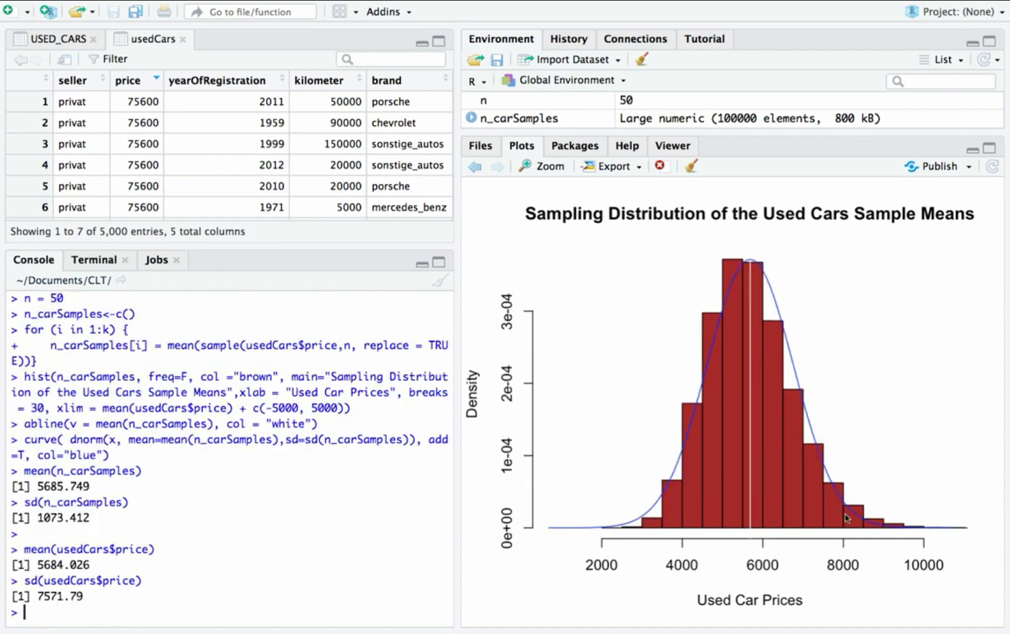
# - Change the sample size n to 100 in the recalled sample-means code and rerun it
pyautogui.scroll(4, 130, 344)
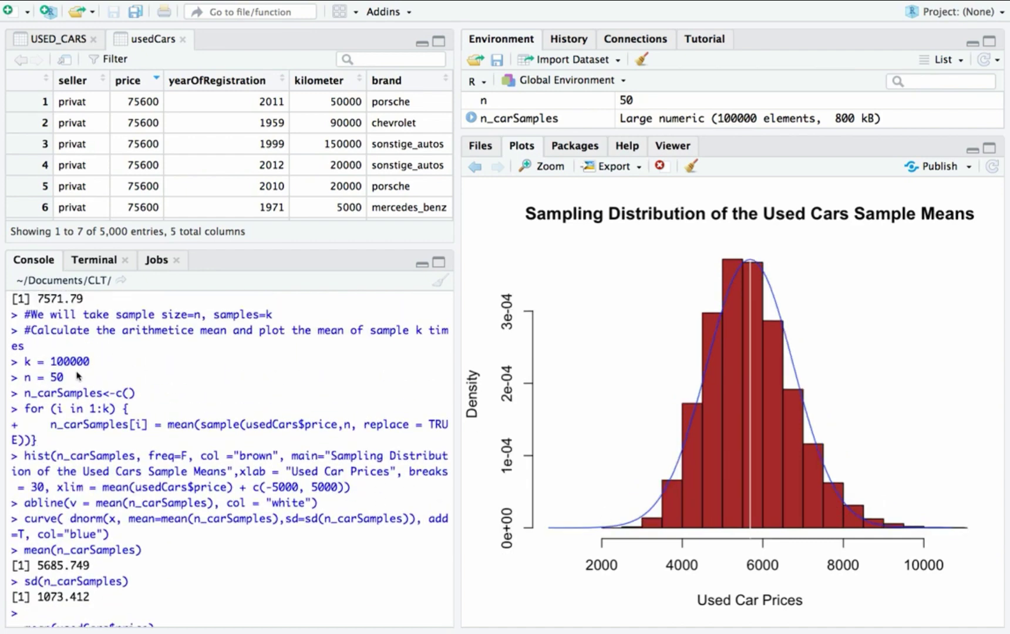
pyautogui.scroll(-4, 70, 379)
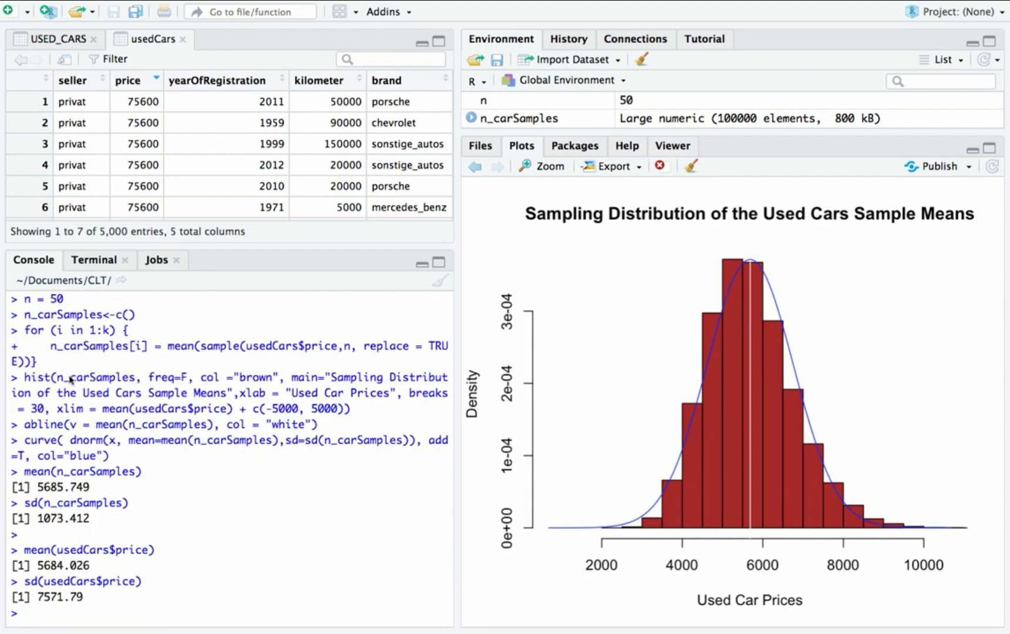
pyautogui.scroll(1, 70, 379)
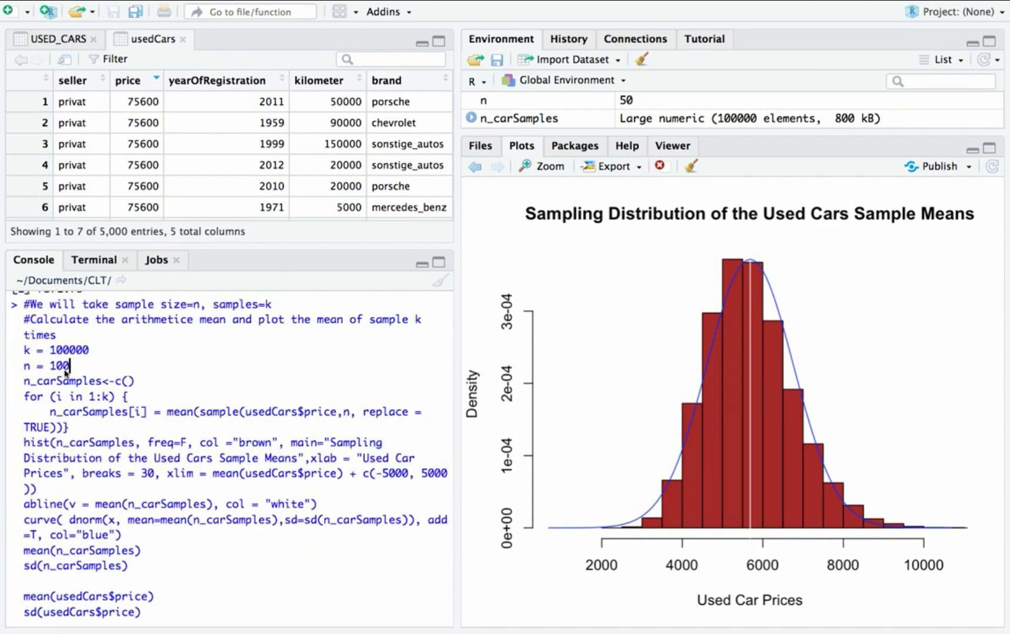
pyautogui.press('Return')
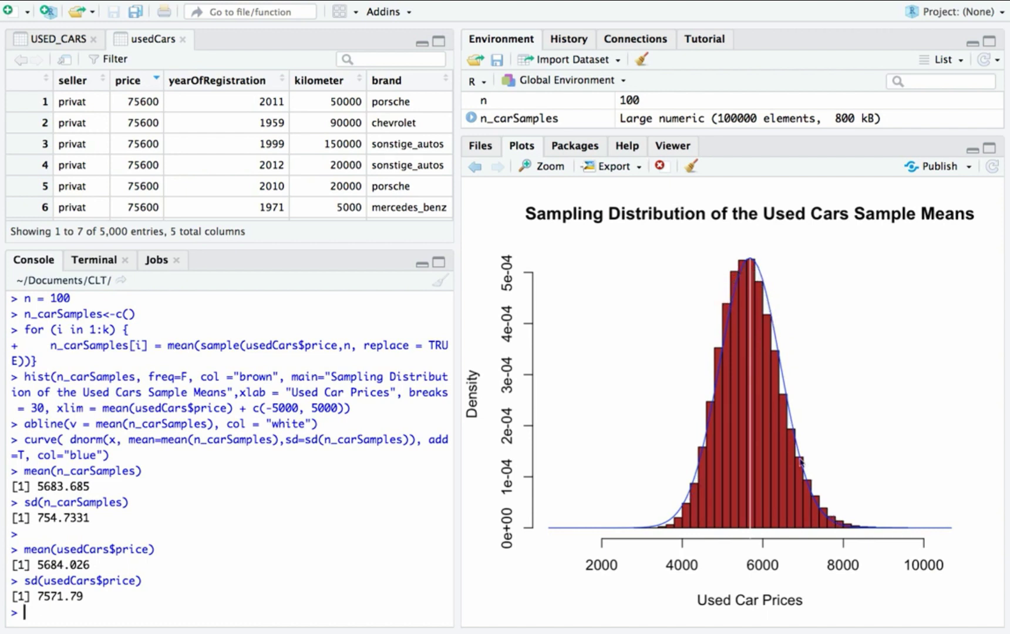
# - Increase the sample size n to 500 in the sample-means code and redraw the sampling distribution
pyautogui.scroll(4, 83, 370)
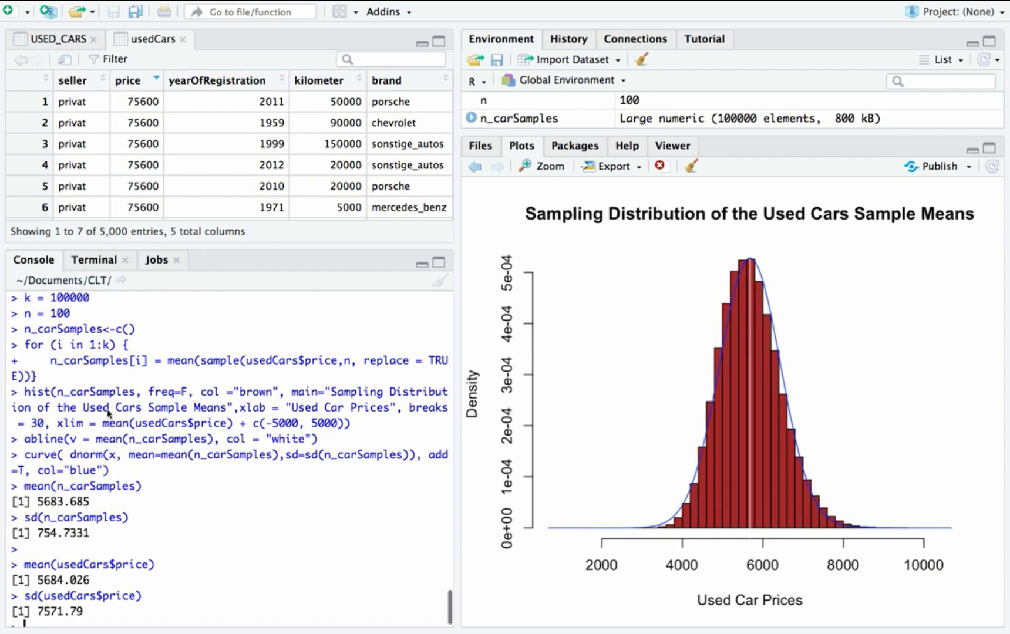
pyautogui.press('Up')
pyautogui.click(72, 365)
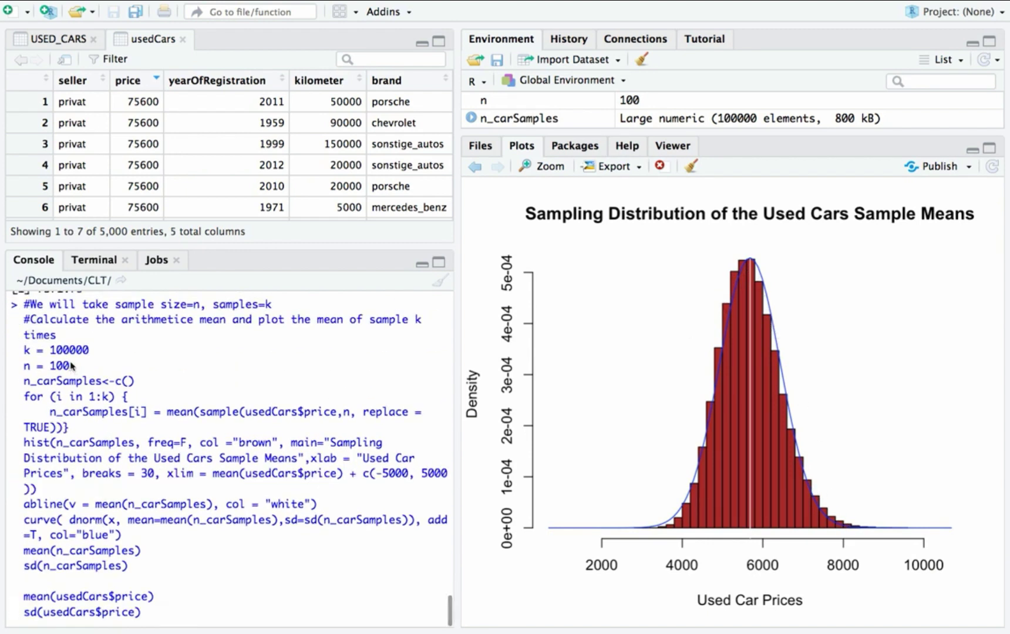
pyautogui.press('BackSpace')
pyautogui.press('BackSpace')
pyautogui.press('BackSpace')
pyautogui.write('500')
pyautogui.press('Return')
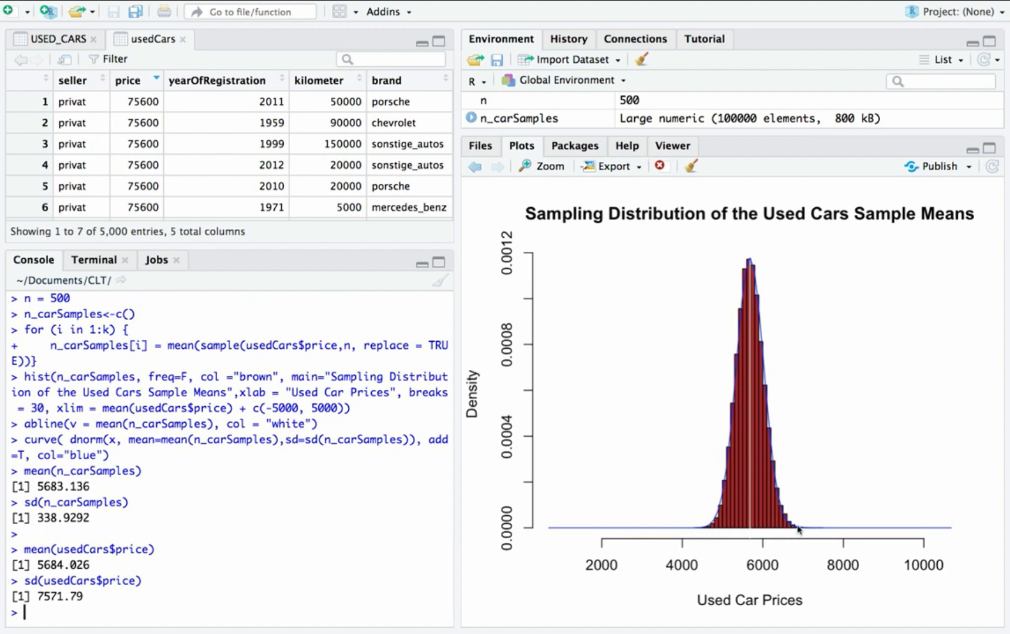
# - Set the sample size n to 1000 in the recalled sample-means code and run it
pyautogui.scroll(1, 313, 532)
pyautogui.scroll(3, 313, 532)
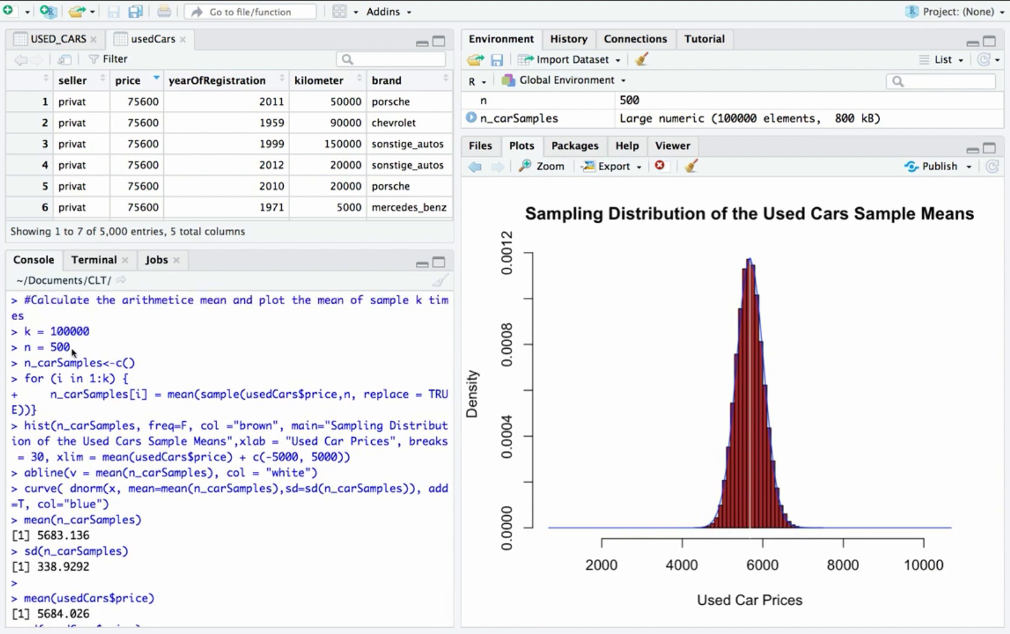
pyautogui.scroll(-3, 70, 352)
pyautogui.press('Up')
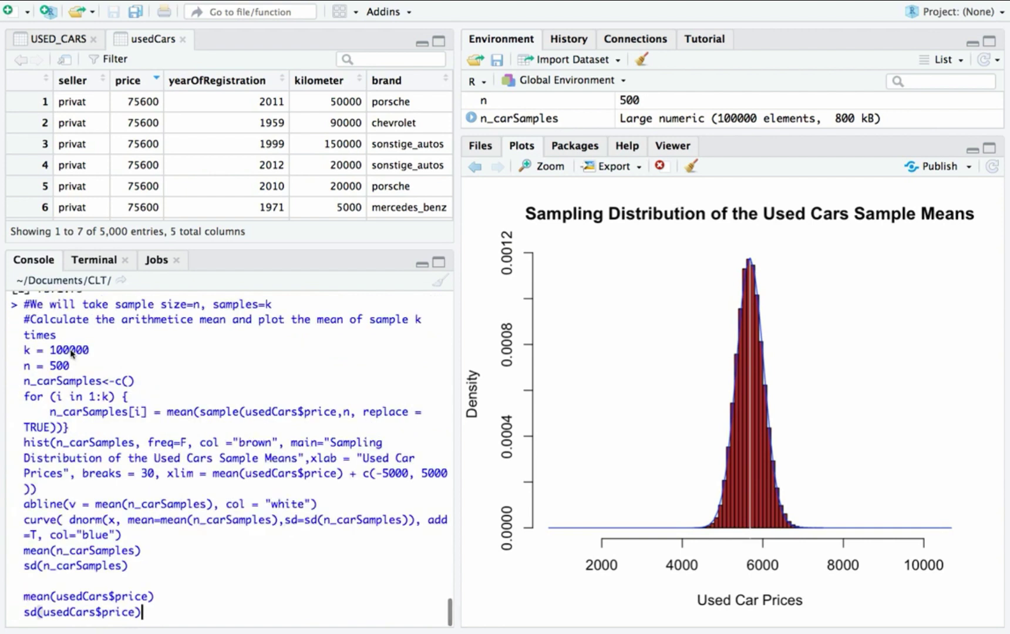
pyautogui.click(72, 367)
pyautogui.press('BackSpace')
pyautogui.press('BackSpace')
pyautogui.press('BackSpace')
pyautogui.write('1000')
pyautogui.press('Return')
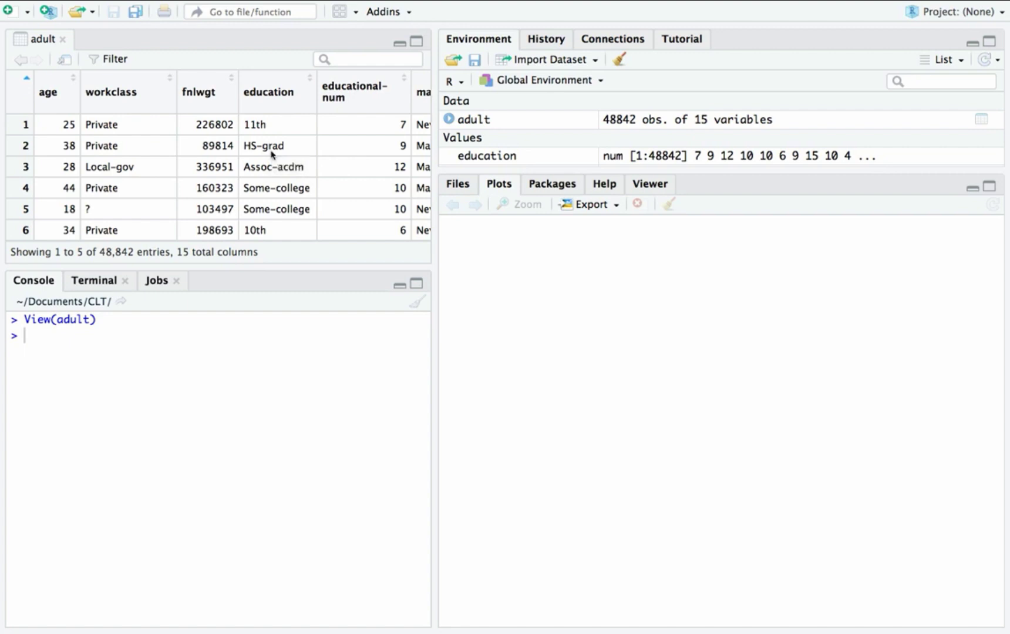
# - Examine the rows and columns of the adult dataset, including education and educational-num
pyautogui.scroll(-10, 271, 154)
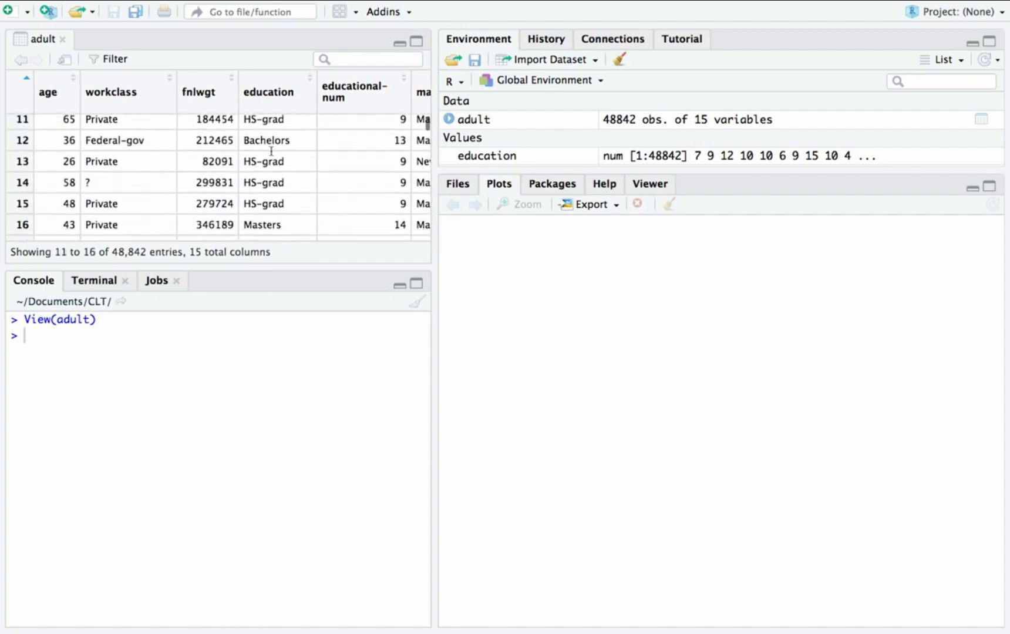
pyautogui.scroll(-8, 271, 151)
pyautogui.scroll(15, 362, 159)
pyautogui.hscroll(1, 362, 160)
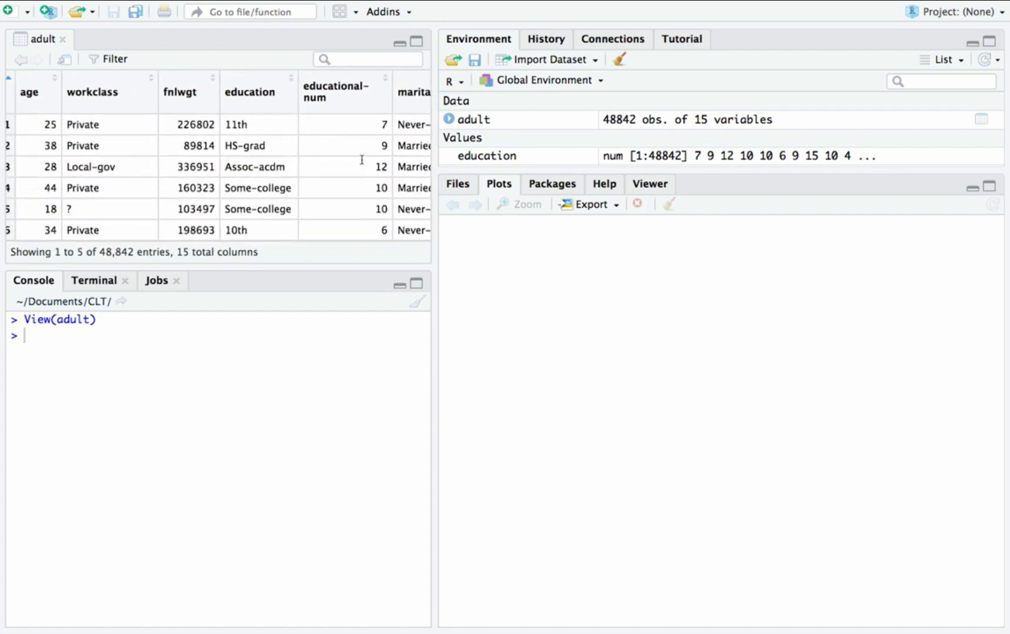
pyautogui.scroll(-2, 362, 160)
pyautogui.scroll(2, 362, 160)
pyautogui.hscroll(-1, 362, 159)
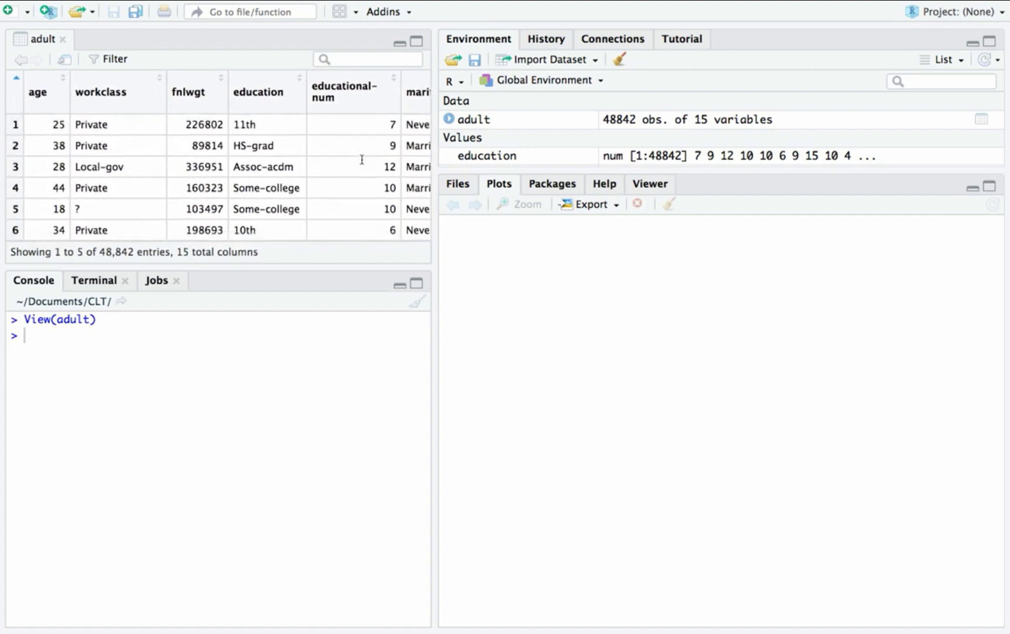
# - Plot a purple histogram of education with 20 breaks and a vertical line at its mean, and output the summary statistics of education
pyautogui.write('hist(education, col ="purple", breaks = 20) abline(v = mean(education))')
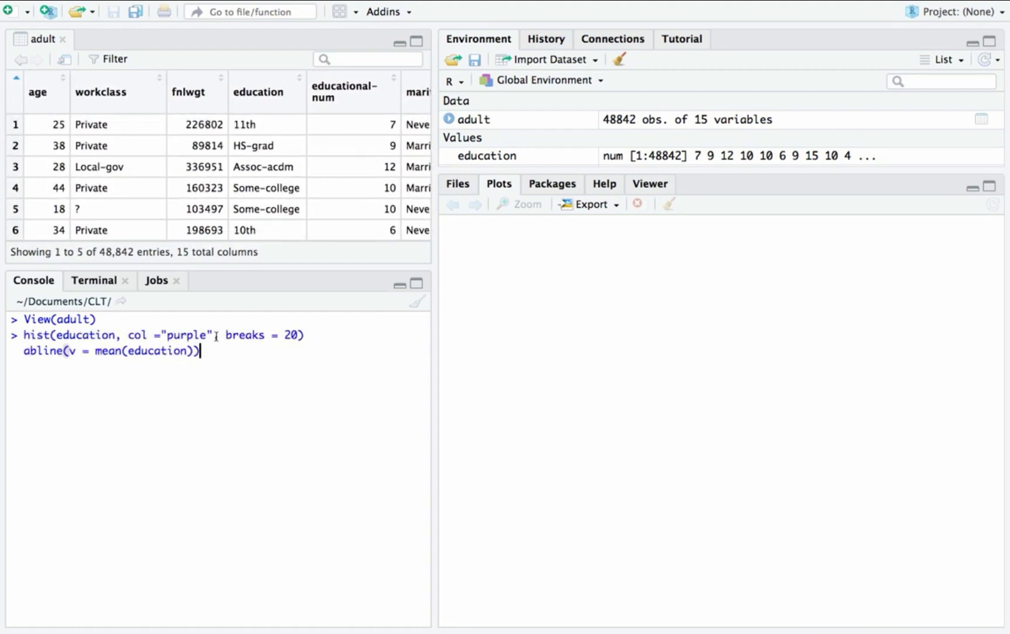
pyautogui.press('Return')
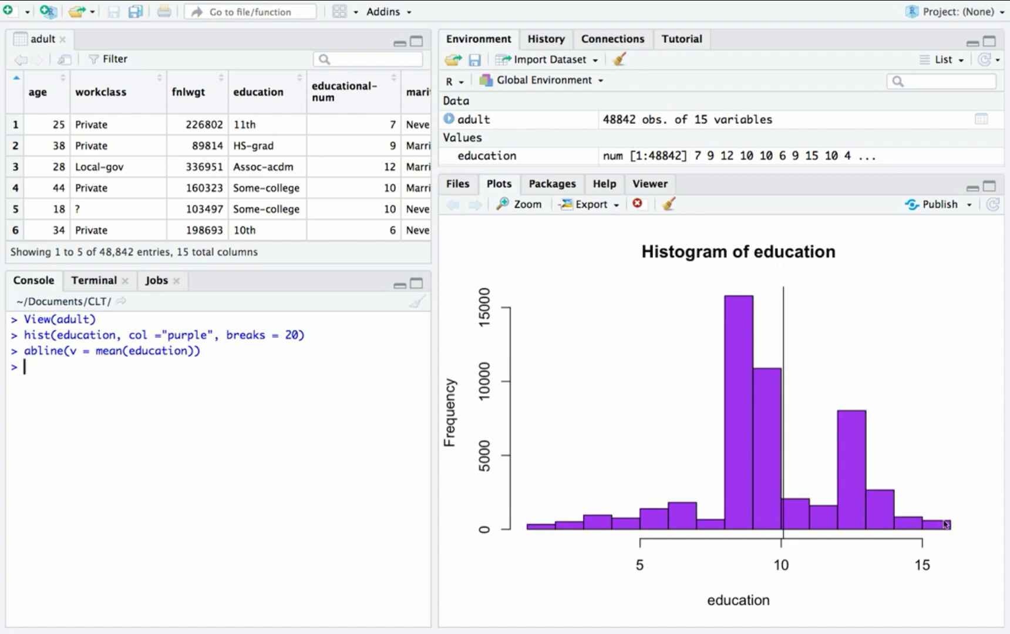
pyautogui.write('summary(education')
pyautogui.press('Return')
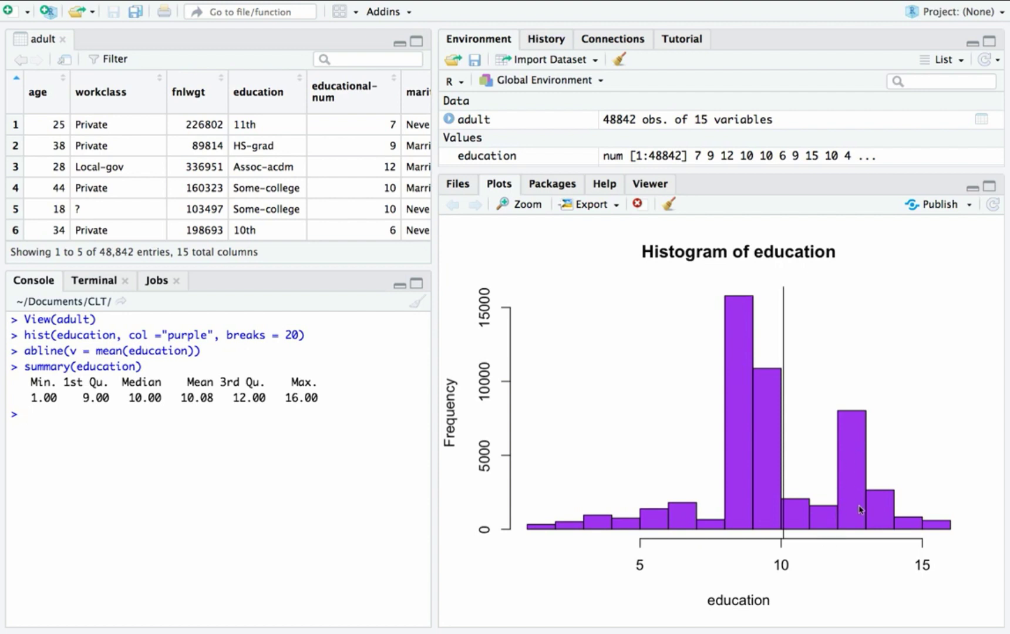
# - Run the sample-means code on education with k = 10000 and n = 10, plotting a blue histogram with red mean line and normal curve
pyautogui.write('#We will take sample size=n, samples=k #Calculate the arithmetice mean and plot the mean of sample 9000 times k = 10000 n = 10 n_samples<-c() for (i in 1:k) {     n_samples[i] = mean(sample(education,n, replace = TRUE))} hist(n_samples, freq = F,col ="blue", main="Sampling Distribution of the Sample Means",xlab = "Number of Years of Studies", breaks = 20, xlim = c(9,11)) abline(v = mean(n_samples), col = "Red") curve( dnorm(x, mean=mean(n_samples),sd=sd(n_samples)), add=T, col="red")')
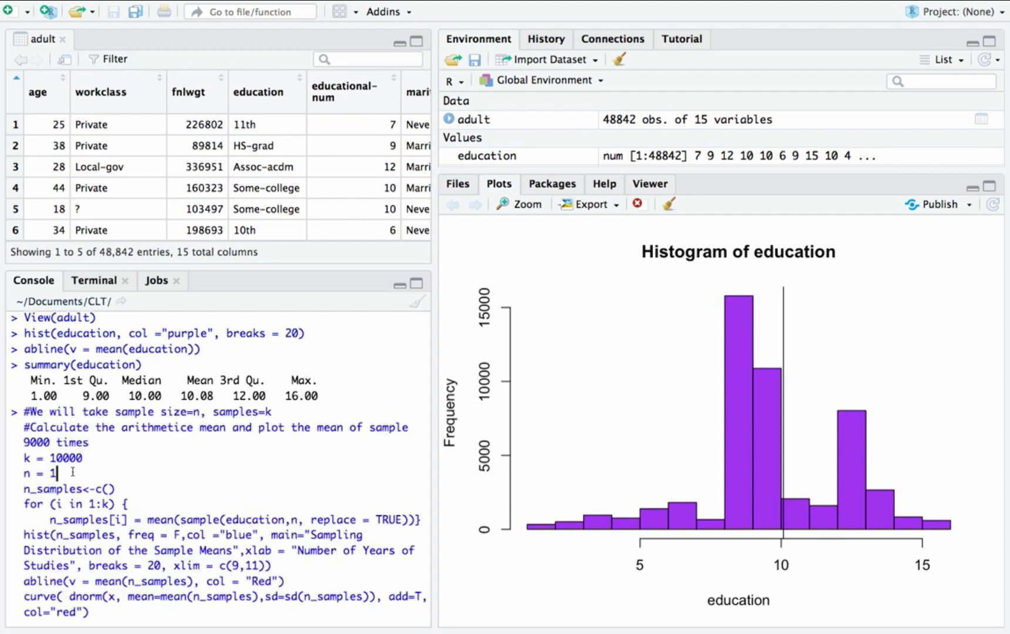
pyautogui.click(73, 472)
pyautogui.press('Return')
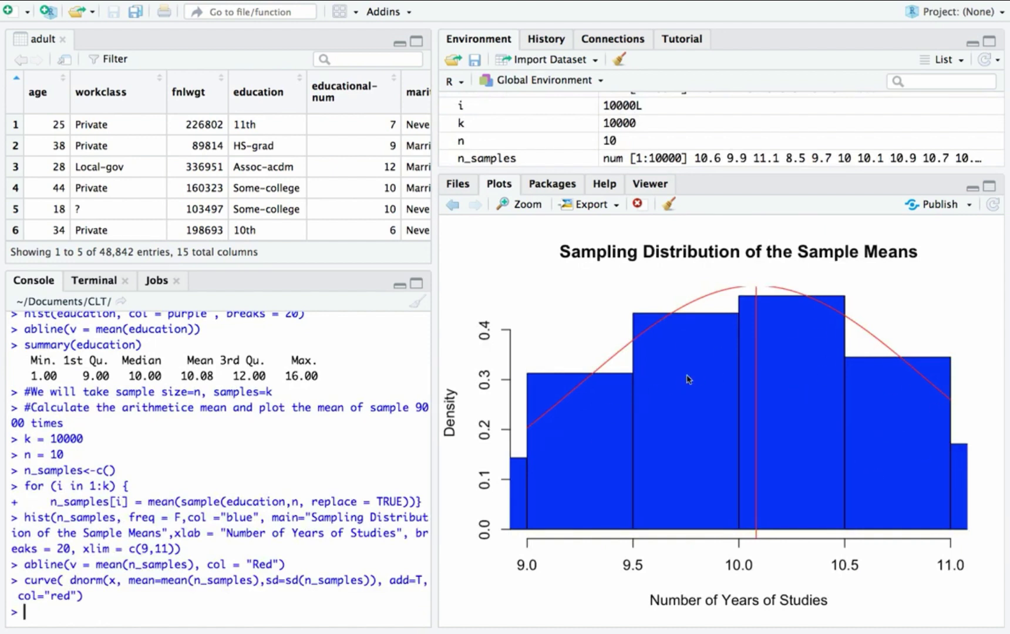
# - Set the sample size n to 20 in the recalled education sample-means code and rerun it
pyautogui.press('Up')
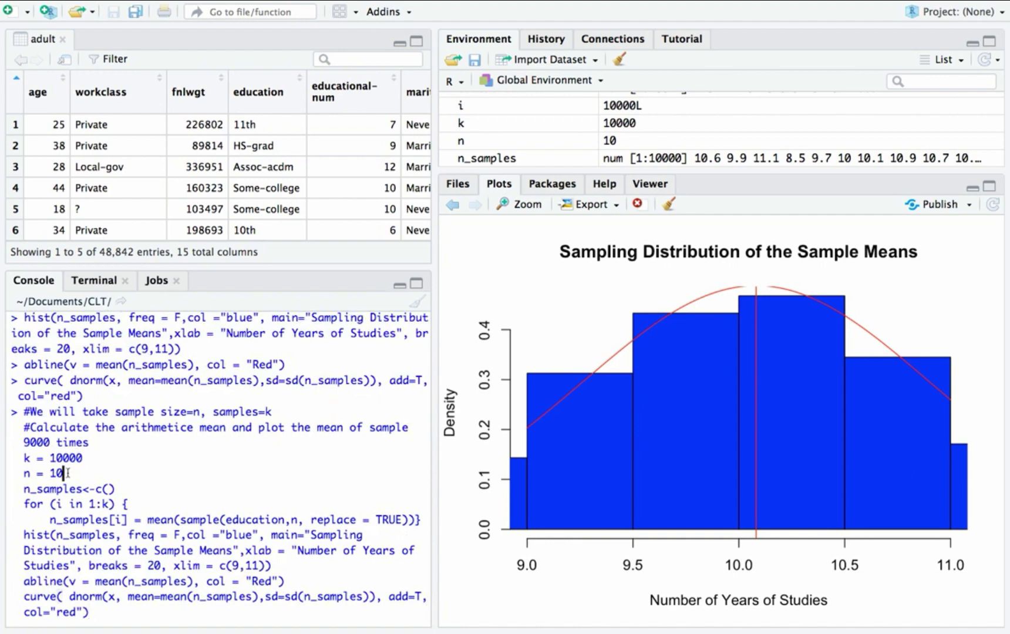
pyautogui.click(67, 472)
pyautogui.press('BackSpace')
pyautogui.press('BackSpace')
pyautogui.write('20')
pyautogui.press('Return')
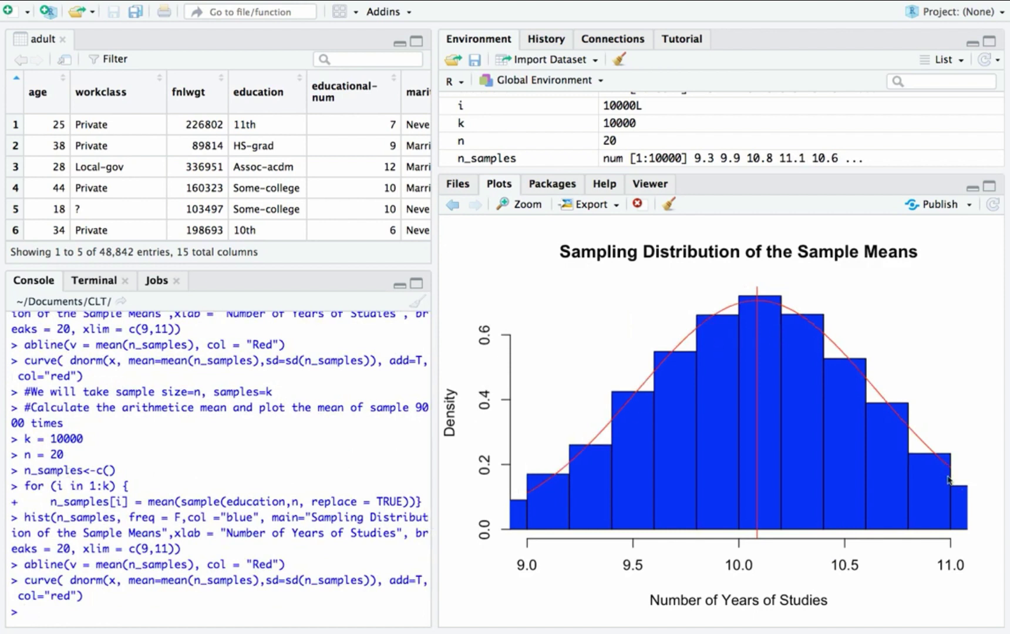
# - Change the sample size n to 30 in the education sample-means code and redraw the sampling distribution
pyautogui.press('Up')
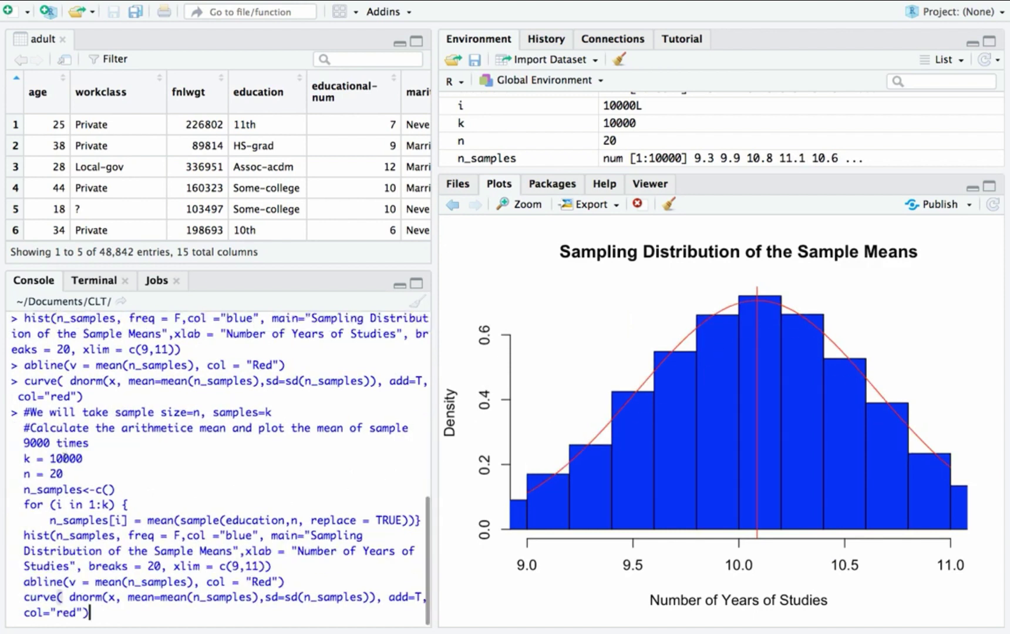
pyautogui.click(66, 474)
pyautogui.press('BackSpace')
pyautogui.press('BackSpace')
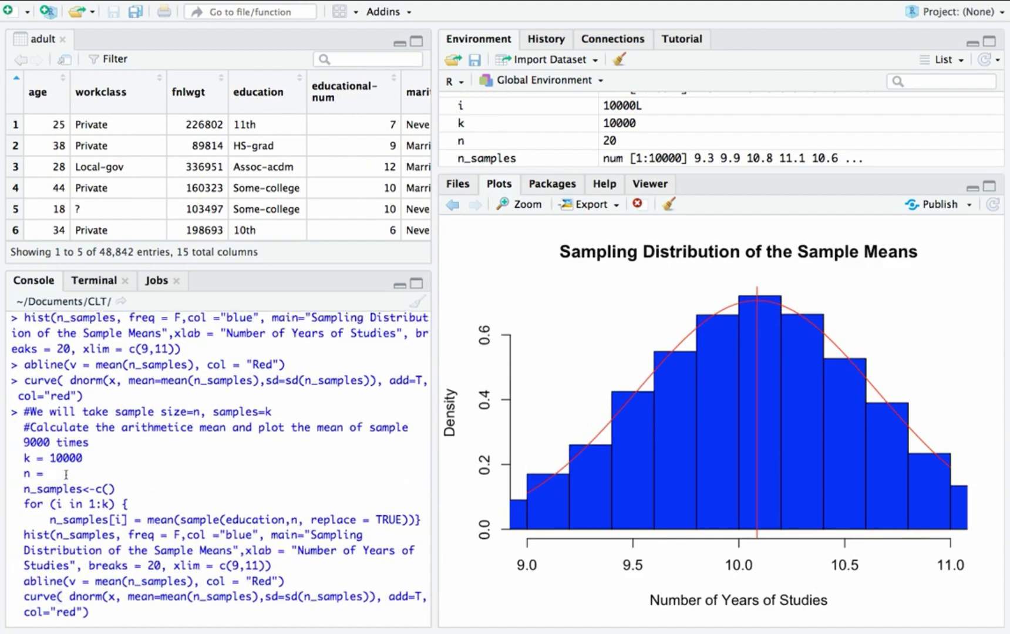
pyautogui.write('30')
pyautogui.press('Return')
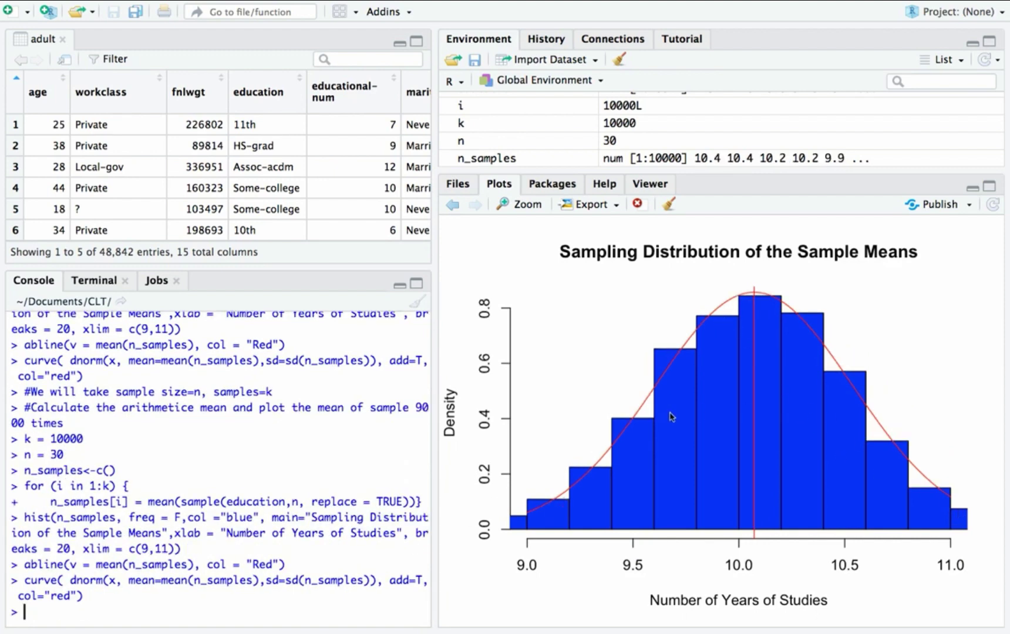
# - Increase the sample size n to 50 in the recalled education code and run it again
pyautogui.press('Up')
pyautogui.click(67, 473)
pyautogui.press('BackSpace')
pyautogui.press('BackSpace')
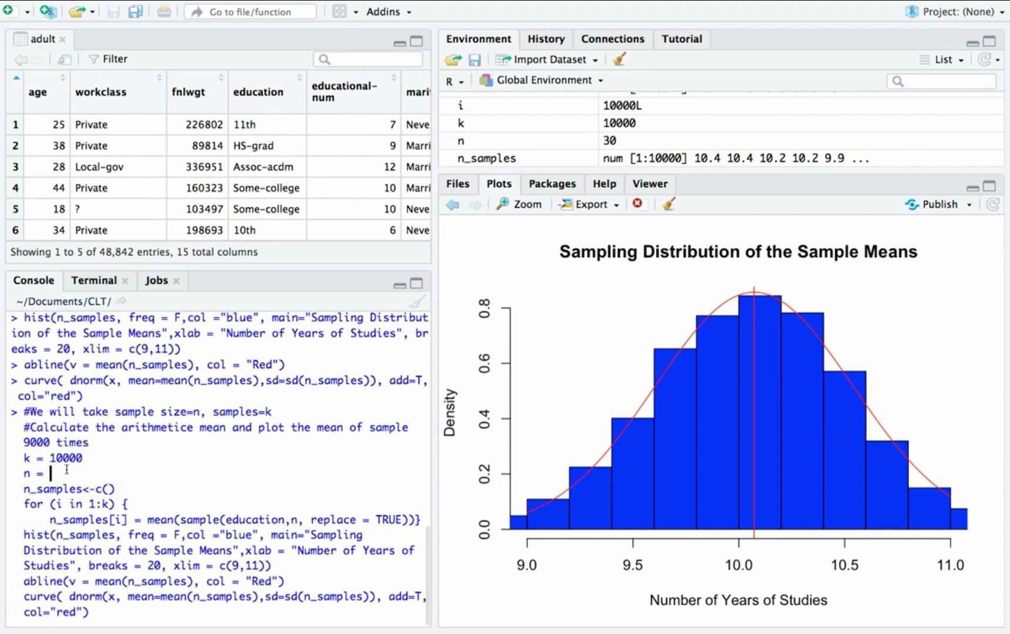
pyautogui.write('50')
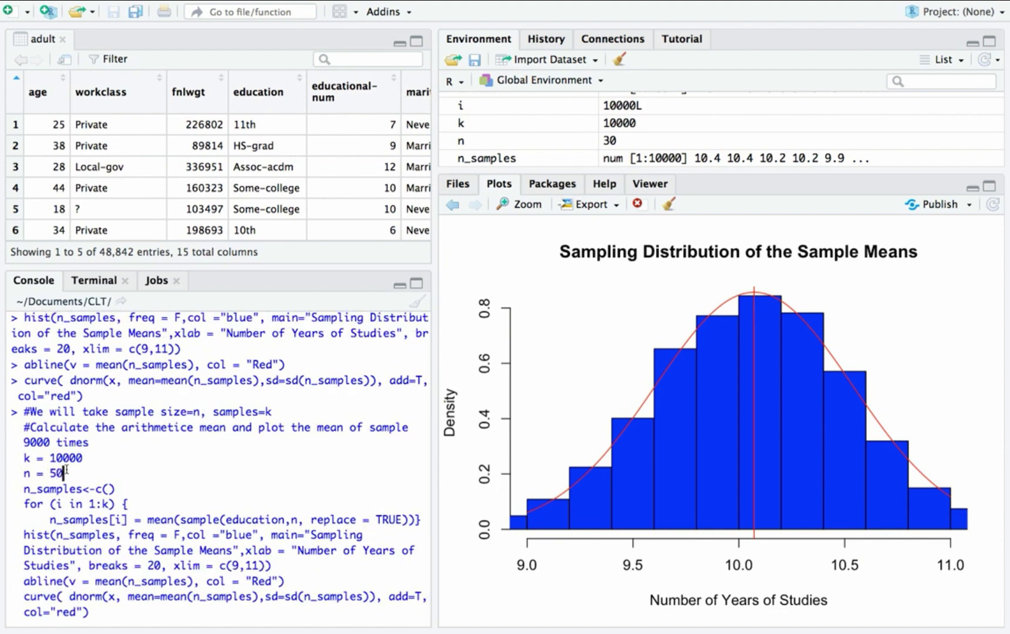
pyautogui.press('Return')
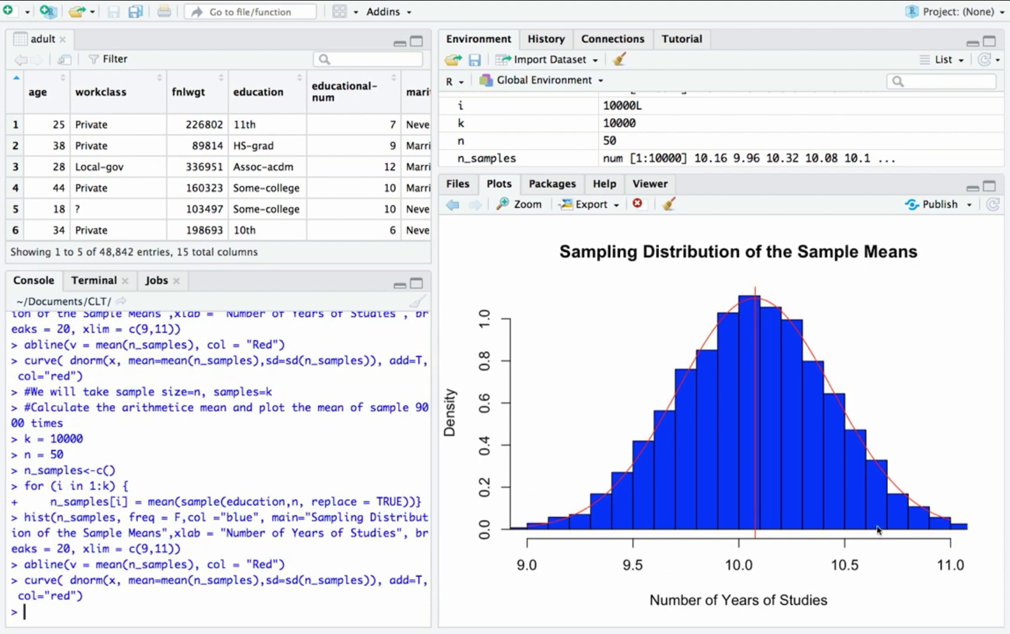
# - Set the sample size n to 100 in the education sample-means code and execute it
pyautogui.press('Up')
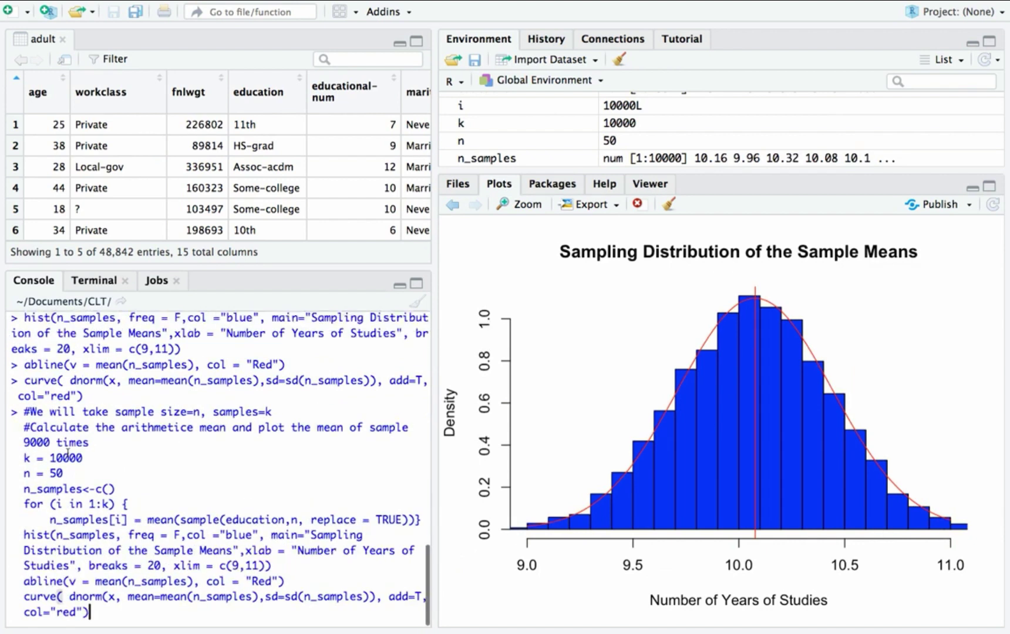
pyautogui.click(68, 472)
pyautogui.press('BackSpace')
pyautogui.press('BackSpace')
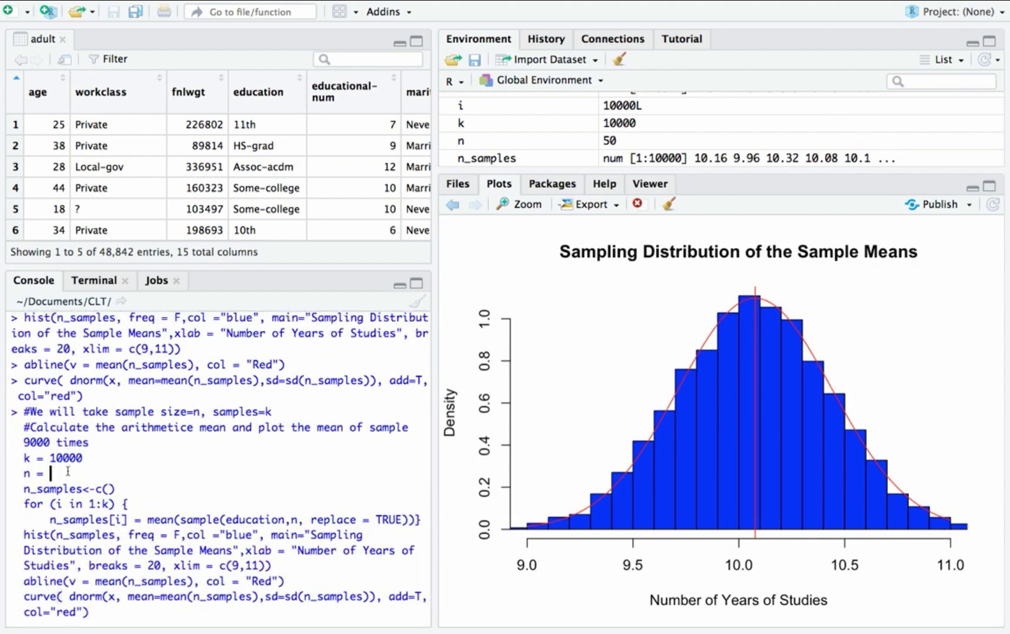
pyautogui.write('100')
pyautogui.press('Return')
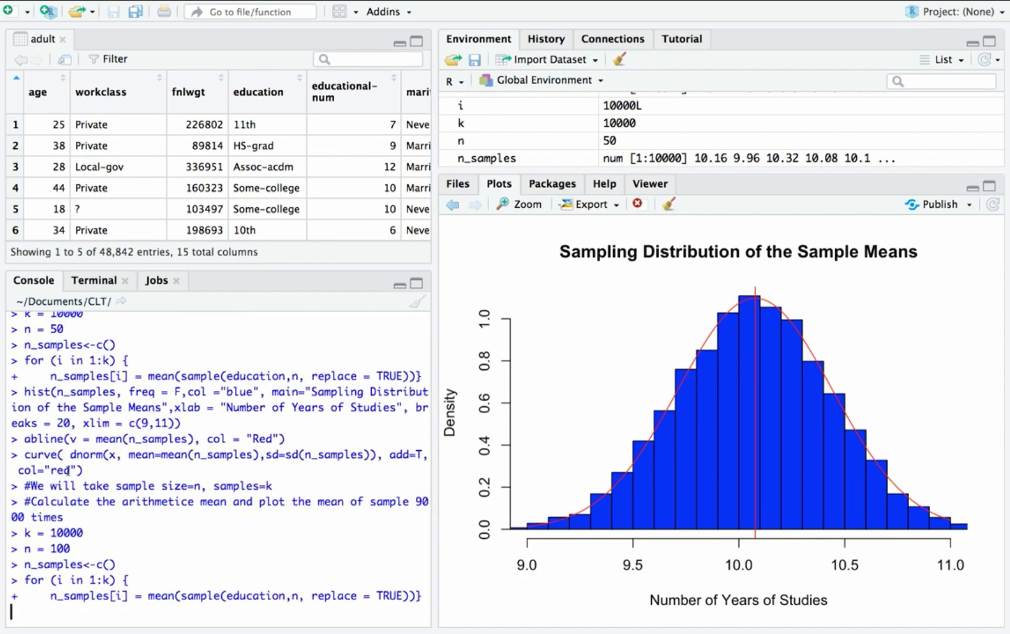
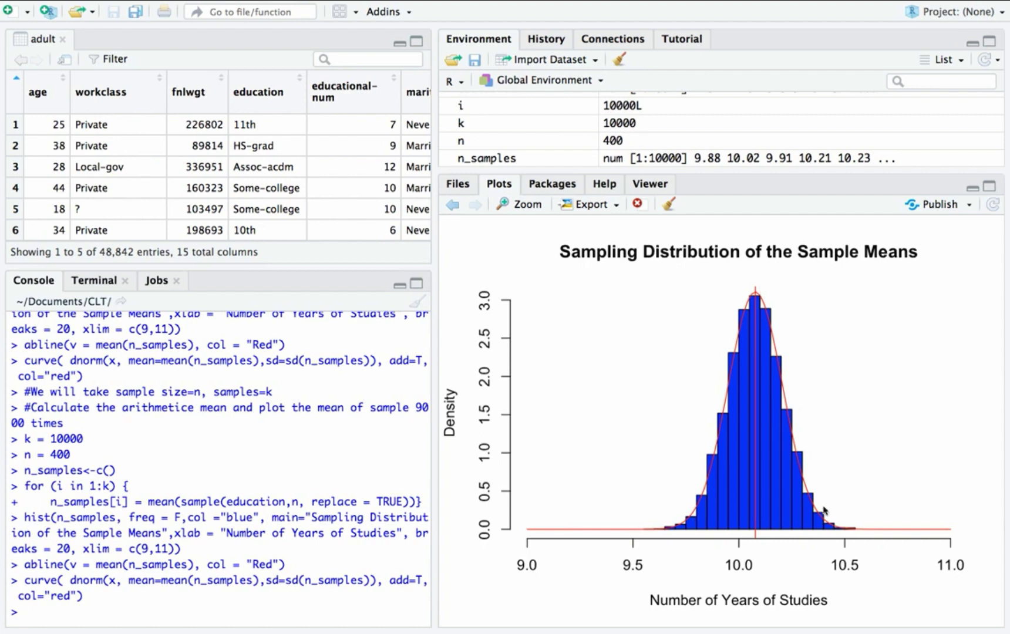
# - Set the sample size n to 1000 in the recalled education sample-means code and run it twice
pyautogui.press('Up')
pyautogui.click(72, 474)
pyautogui.press('BackSpace')
pyautogui.press('BackSpace')
pyautogui.press('BackSpace')
pyautogui.write('1')
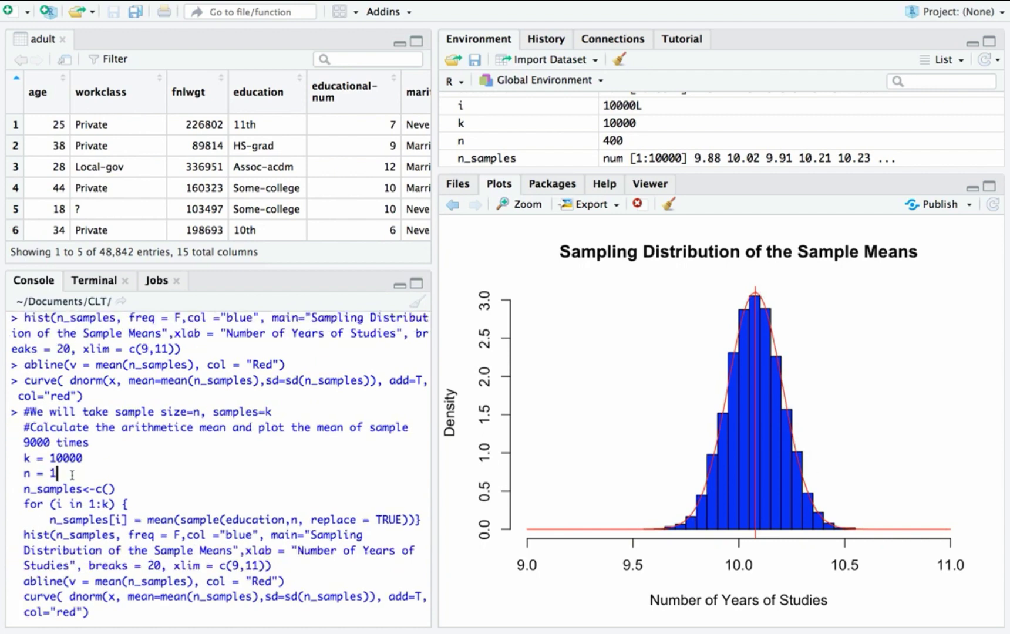
pyautogui.write('000')
pyautogui.press('Return')
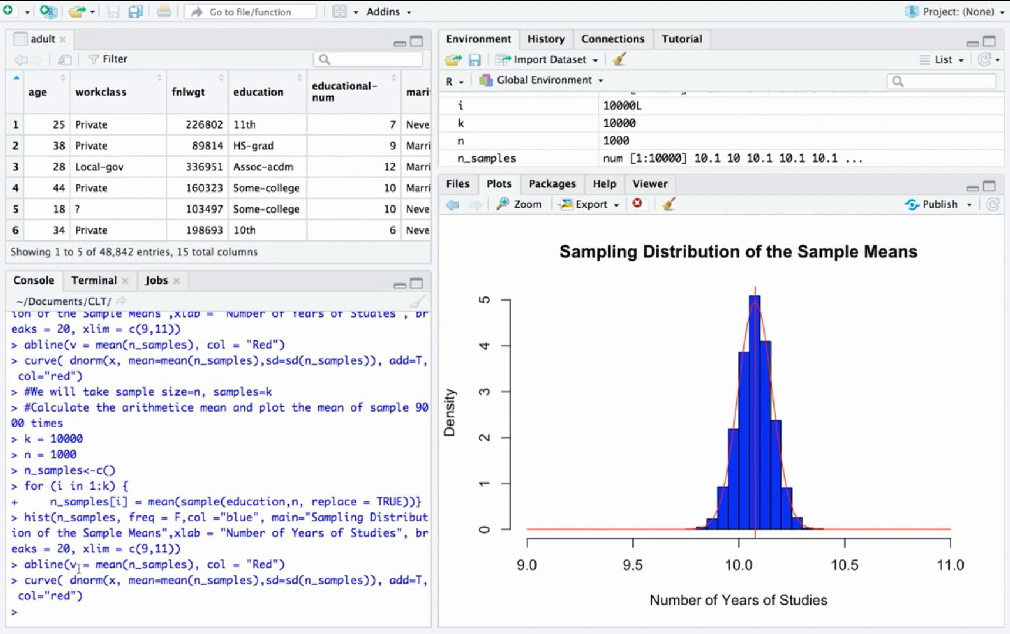
pyautogui.press('Up')
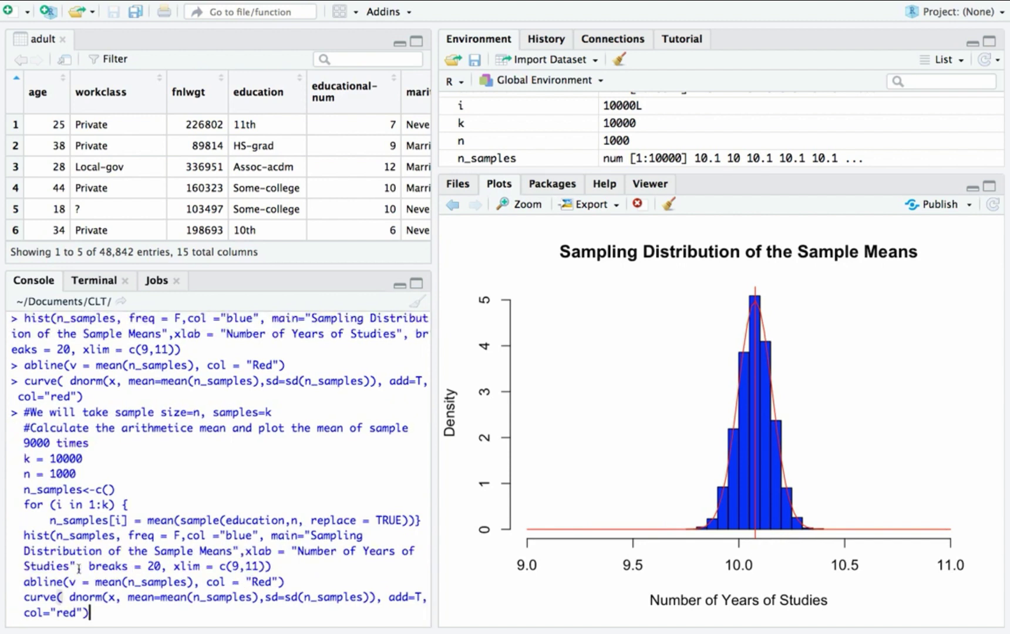
pyautogui.press('Return')
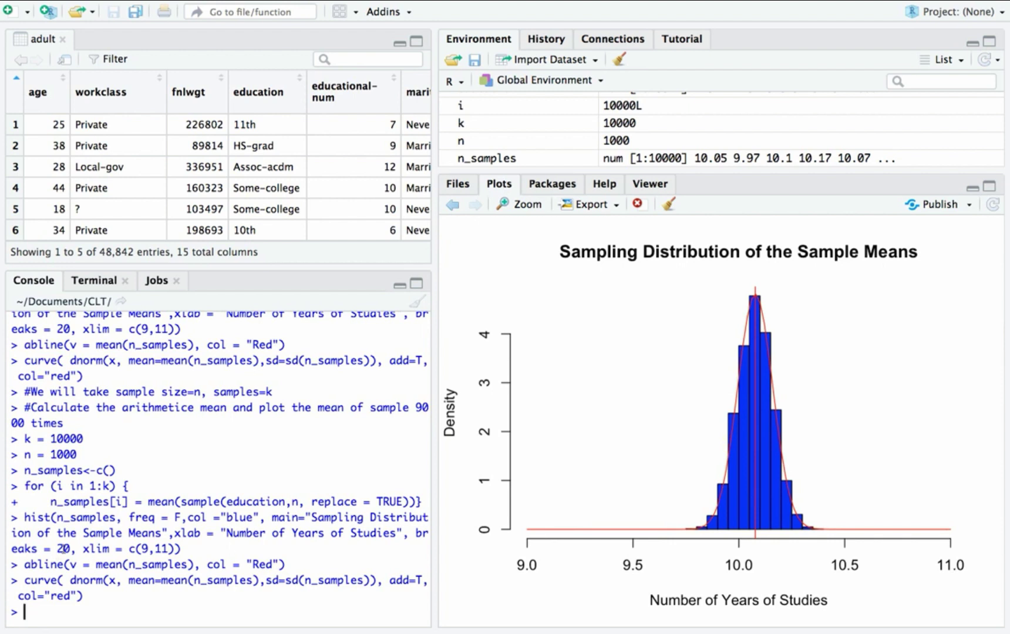
# - Set the histogram breaks to 100 in the education sample-means code, keeping n = 1000, and redraw the sampling distribution
pyautogui.press('Up')
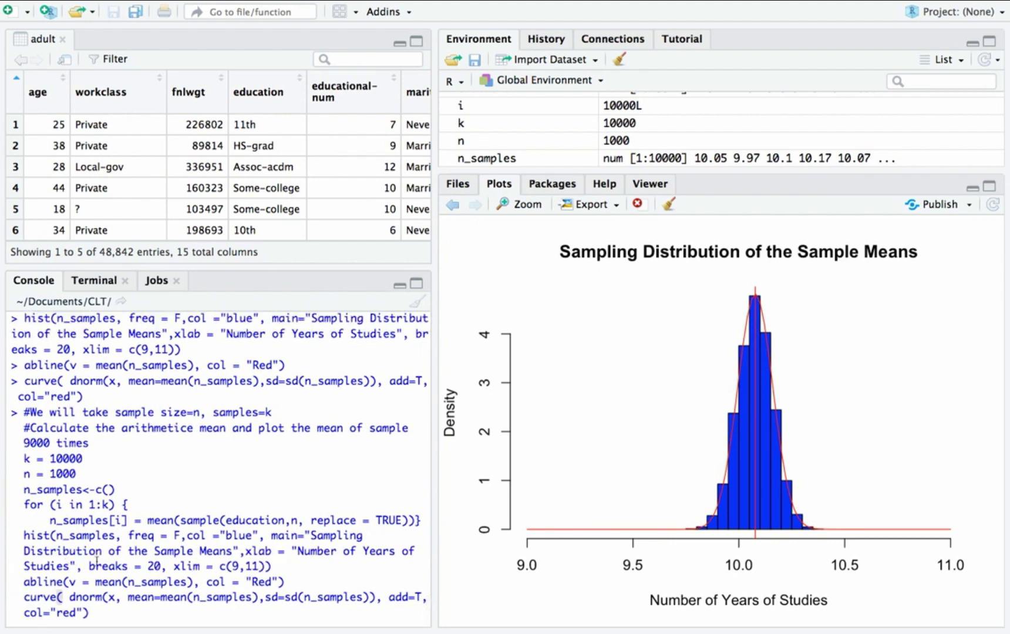
pyautogui.click(149, 566)
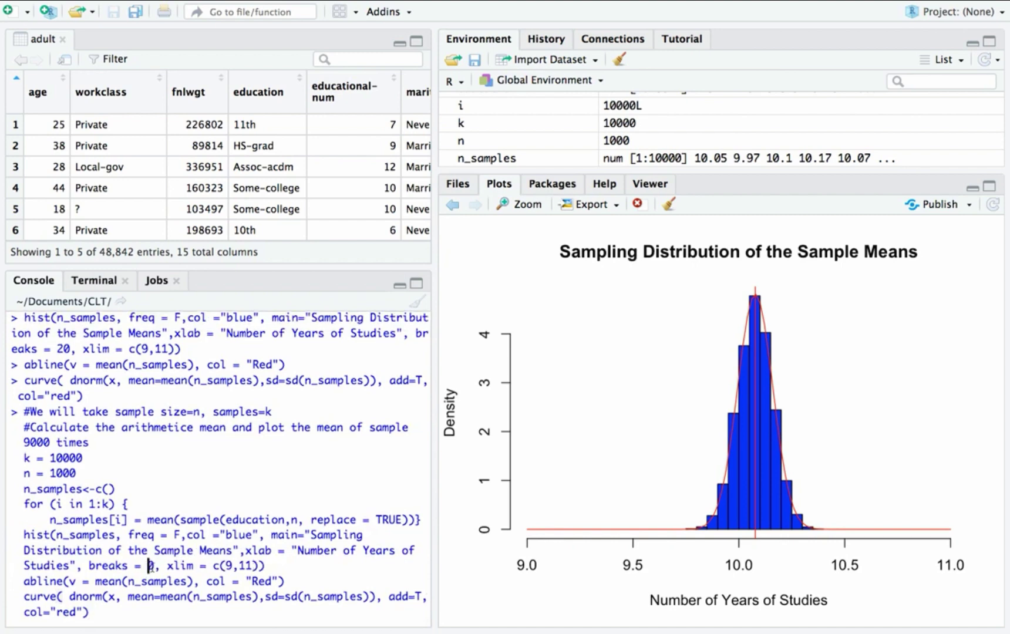
pyautogui.write('10')
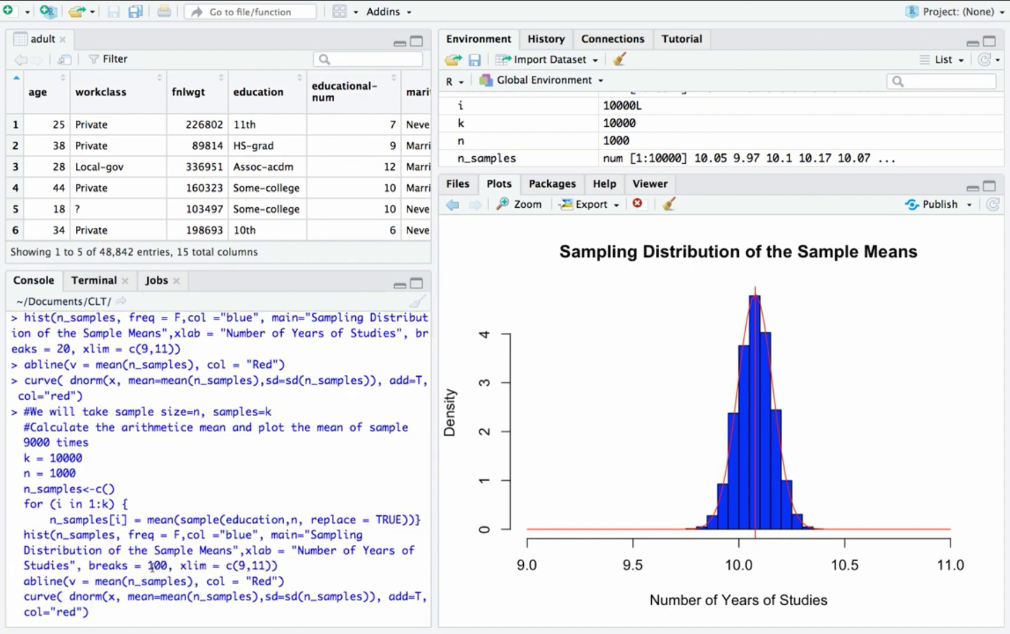
pyautogui.press('Return')
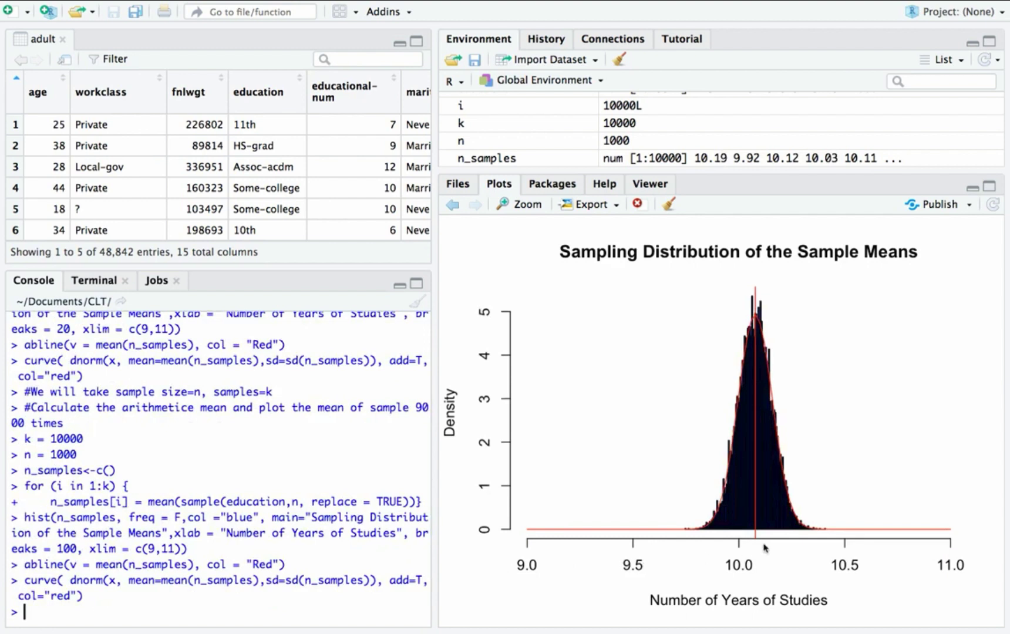